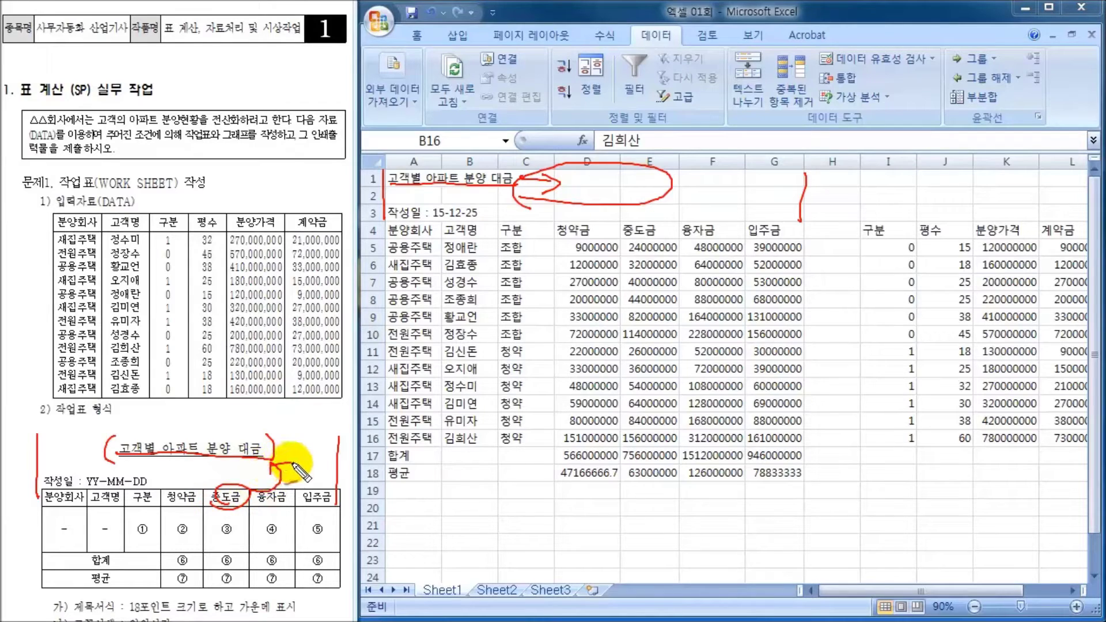
{"action": "mouse_move", "coordinate": [112, 429]}
{"action": "left_mouse_down"}
{"action": "mouse_move", "coordinate": [108, 466]}
{"action": "mouse_move", "coordinate": [184, 414]}
{"action": "mouse_move", "coordinate": [196, 441]}
{"action": "mouse_move", "coordinate": [222, 421]}
{"action": "mouse_move", "coordinate": [226, 444]}
{"action": "left_mouse_up"}
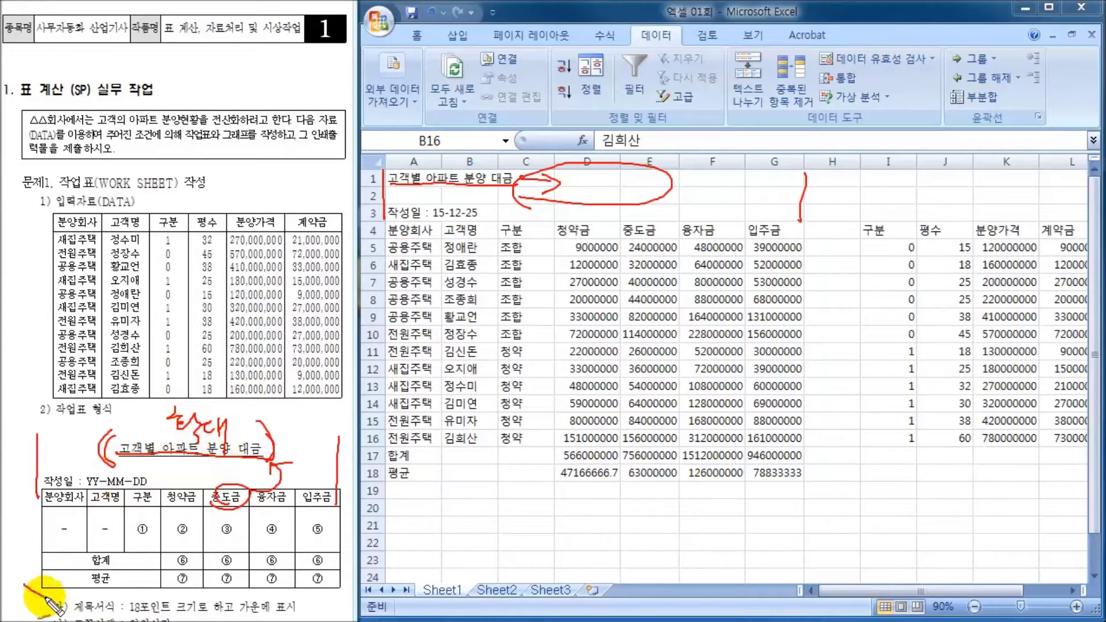
{"action": "left_click_drag", "start_coordinate": [24, 585], "coordinate": [49, 600]}
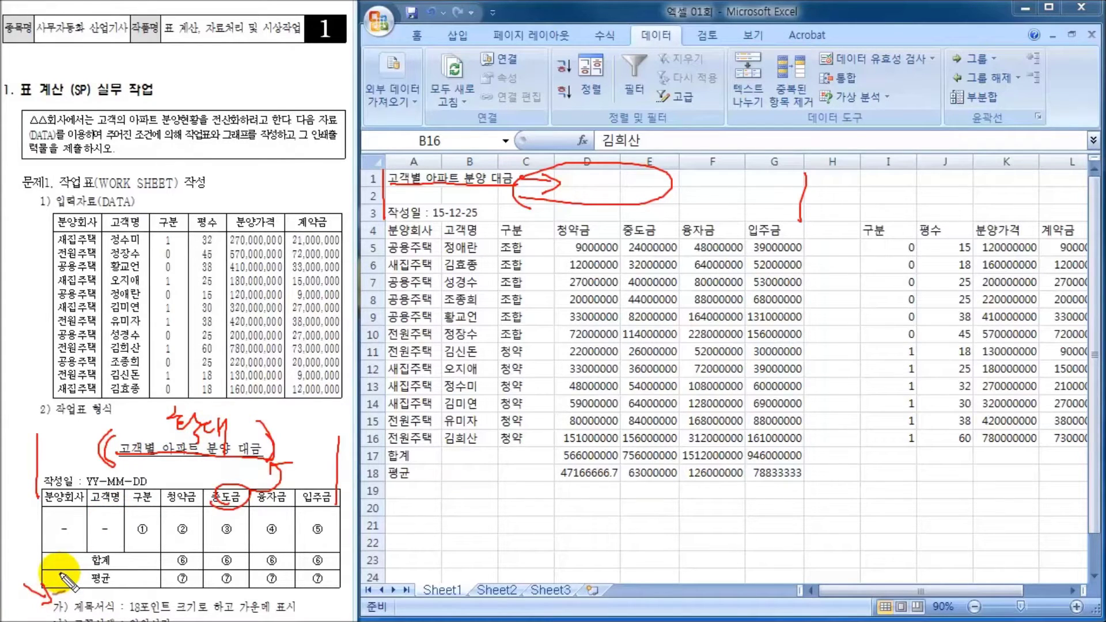
{"action": "key", "text": "Escape"}
- Underline the worksheet title in cell A1
{"action": "scroll", "coordinate": [10, 525], "scroll_direction": "down", "scroll_amount": 3}
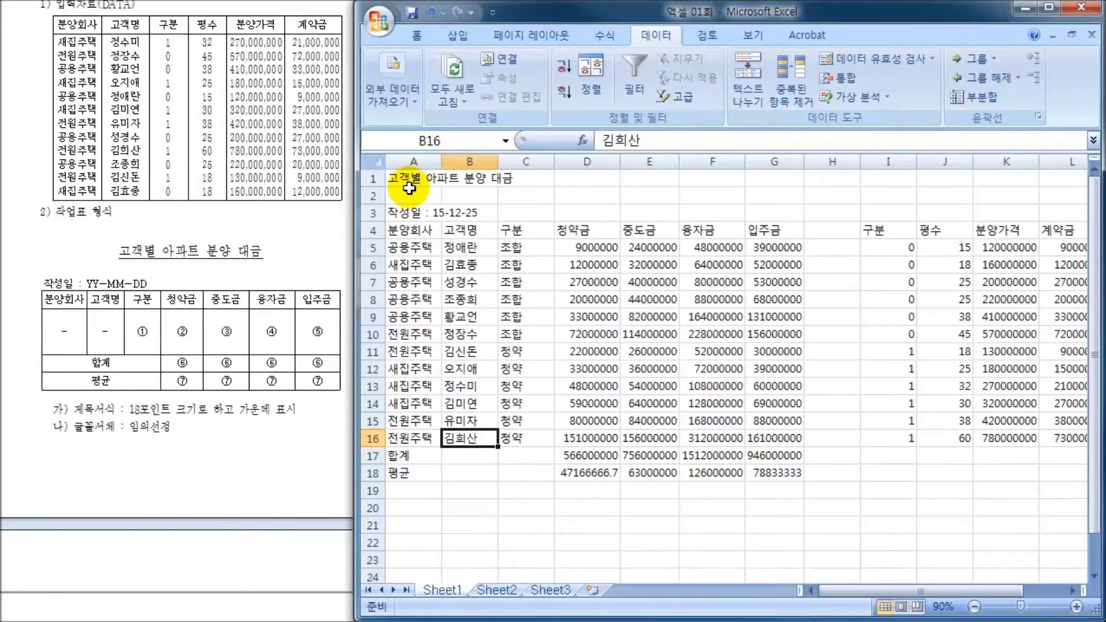
{"action": "left_click", "coordinate": [412, 179]}
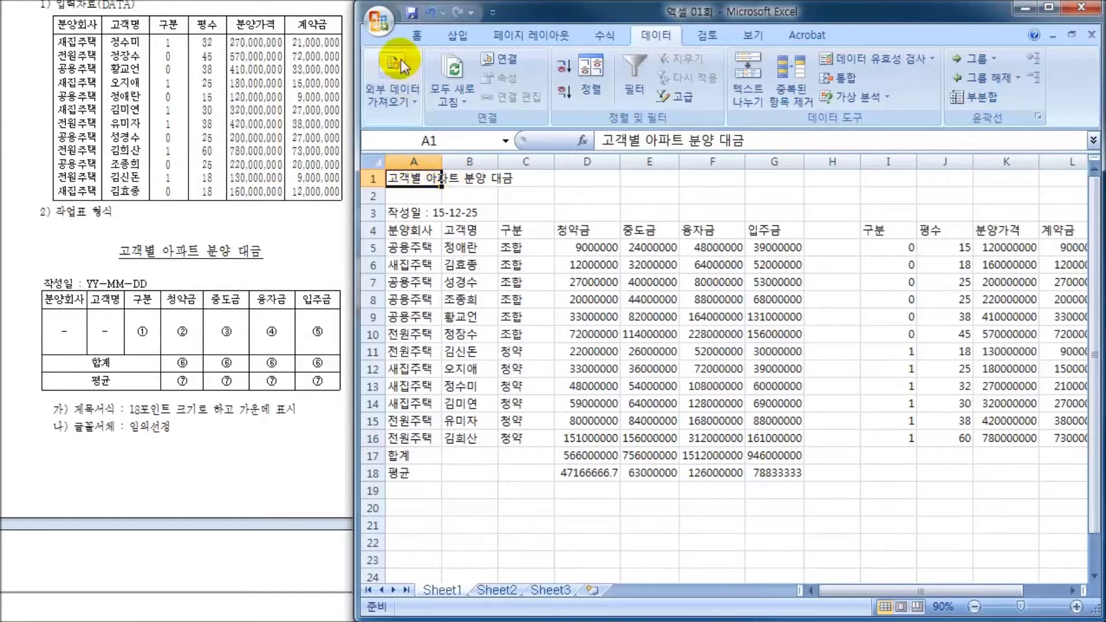
{"action": "left_click", "coordinate": [419, 36]}
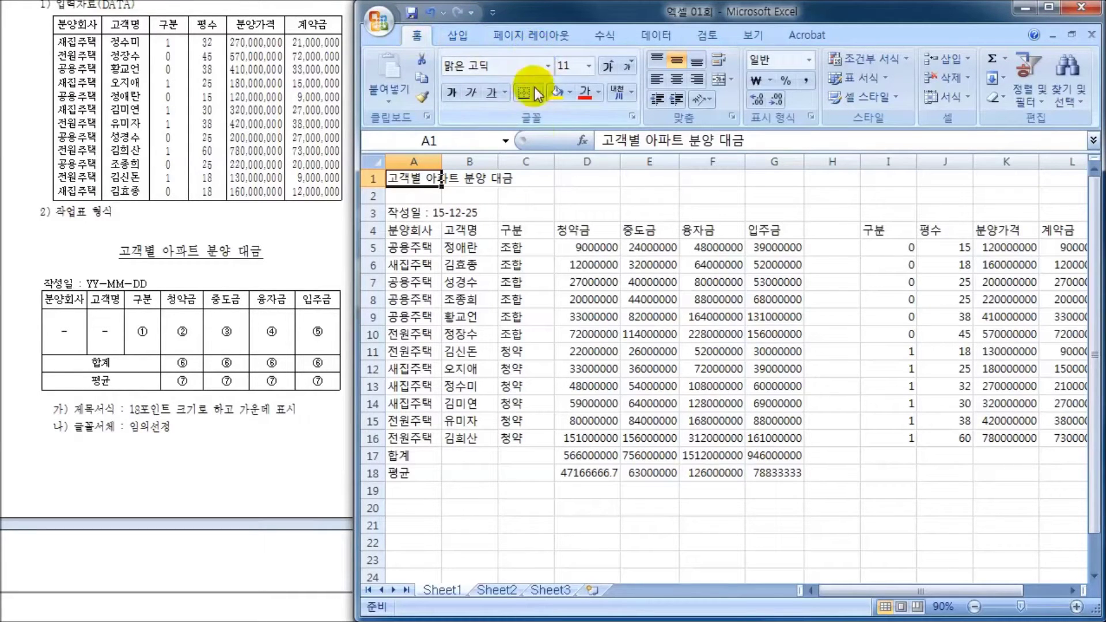
{"action": "left_click", "coordinate": [491, 92]}
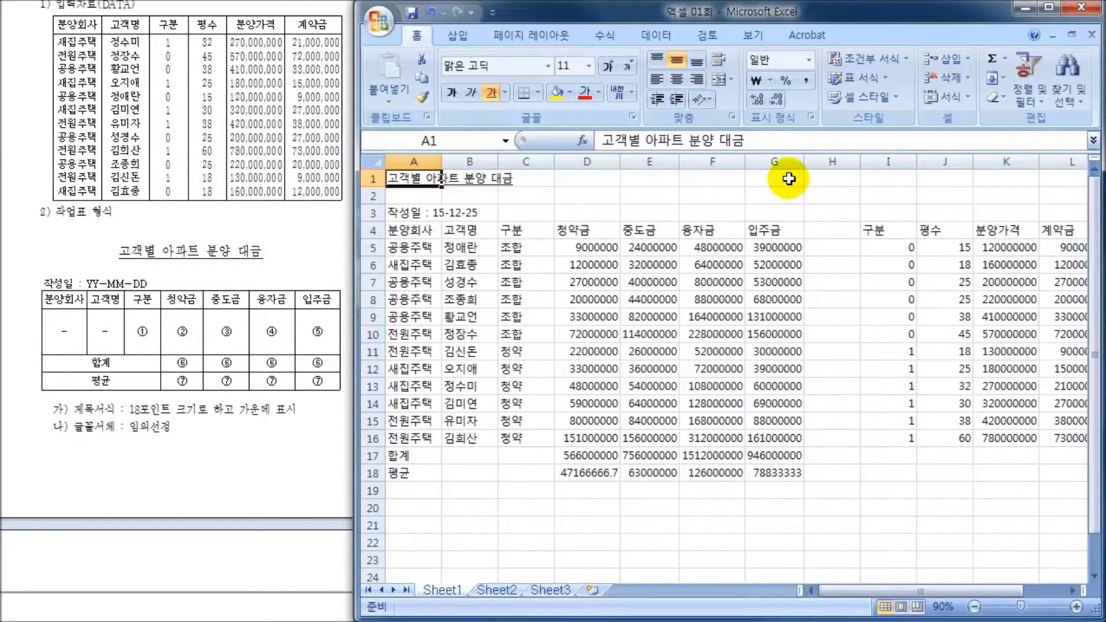
- Merge and center the title across A1:G1, spanning the width of the table
{"action": "left_click_drag", "start_coordinate": [873, 230], "coordinate": [1067, 442]}
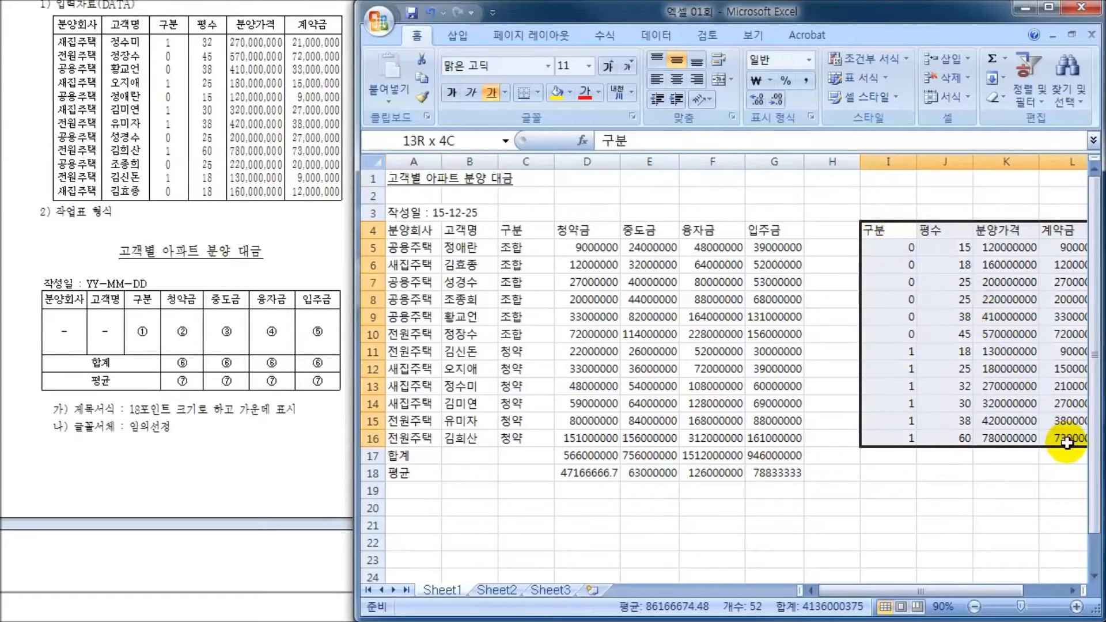
{"action": "left_click", "coordinate": [754, 249]}
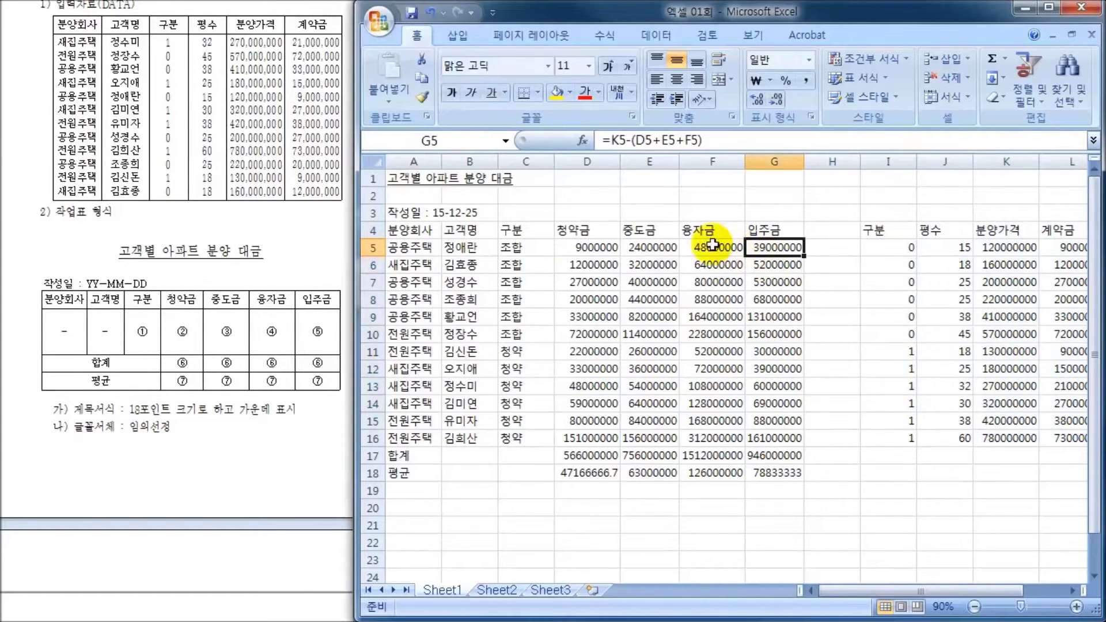
{"action": "left_click_drag", "start_coordinate": [403, 231], "coordinate": [781, 424]}
{"action": "left_click_drag", "start_coordinate": [404, 179], "coordinate": [770, 178]}
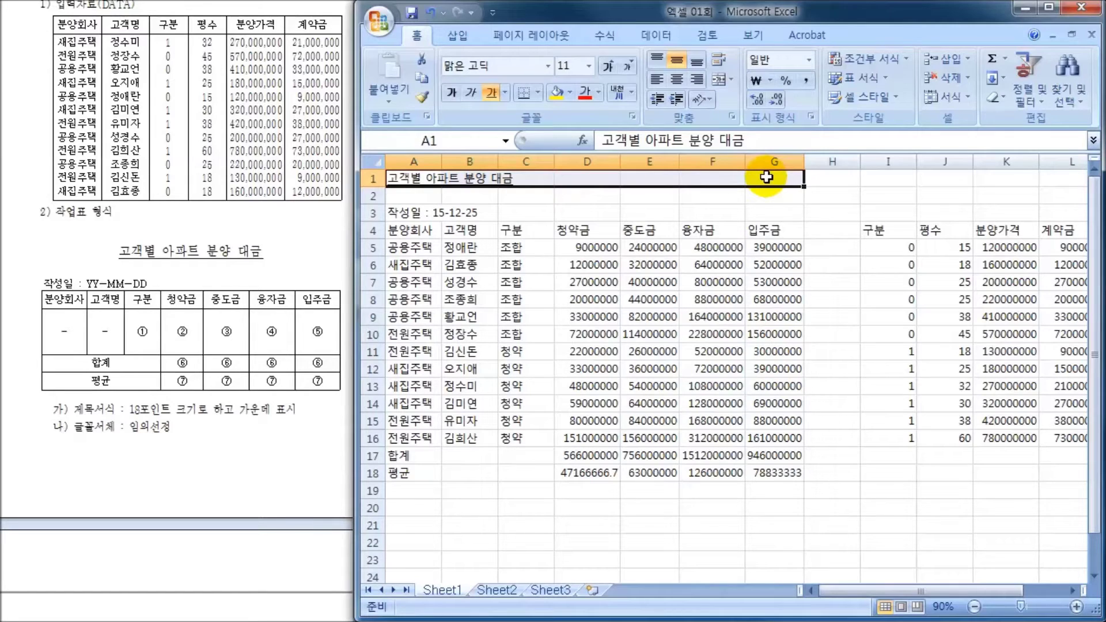
{"action": "left_click", "coordinate": [721, 82]}
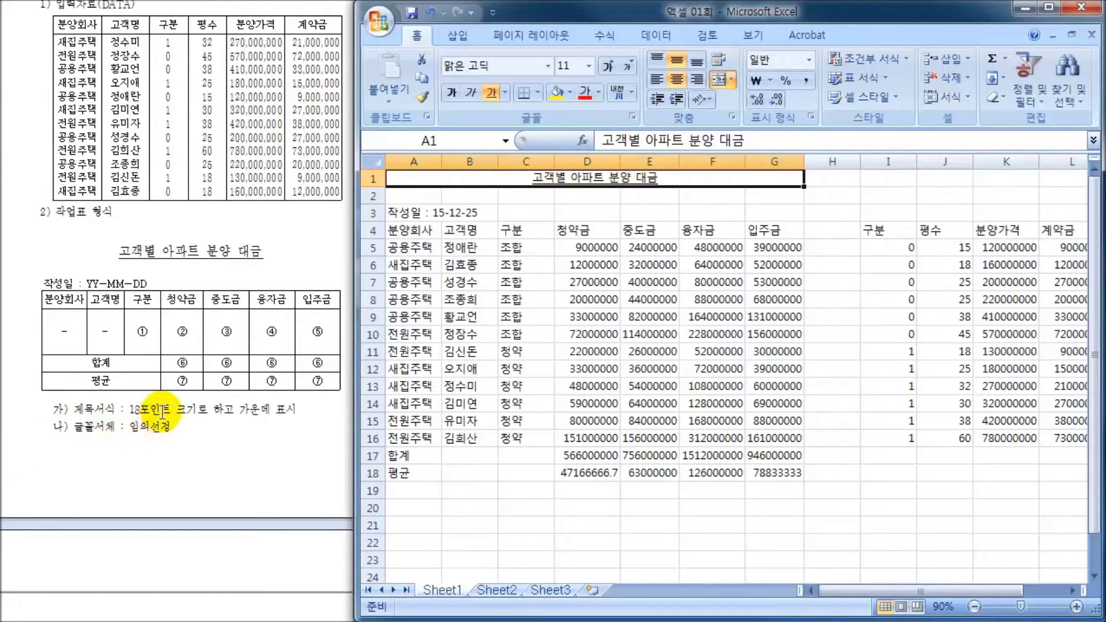
- Set the title's font size to 18 points
{"action": "left_click", "coordinate": [590, 67]}
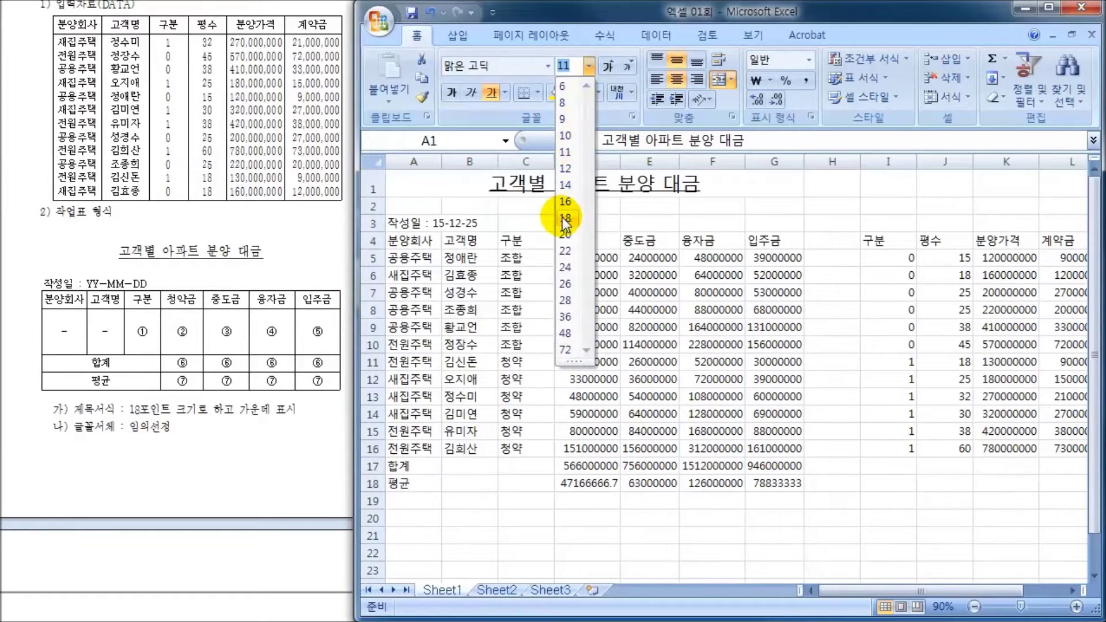
{"action": "left_click", "coordinate": [566, 218]}
{"action": "left_click", "coordinate": [582, 223]}
{"action": "left_click", "coordinate": [611, 191]}
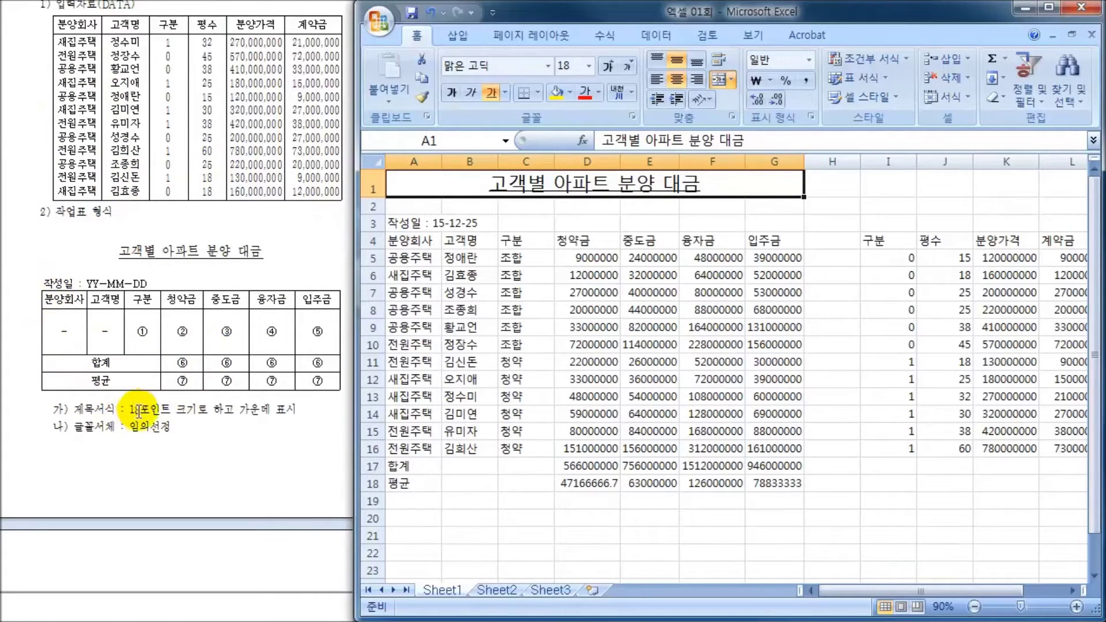
- Examine the exam sheet's remaining requirements on currency symbols, thousands separators, decimal places, cell alignment and cell size
{"action": "scroll", "coordinate": [143, 415], "scroll_direction": "down", "scroll_amount": 7}
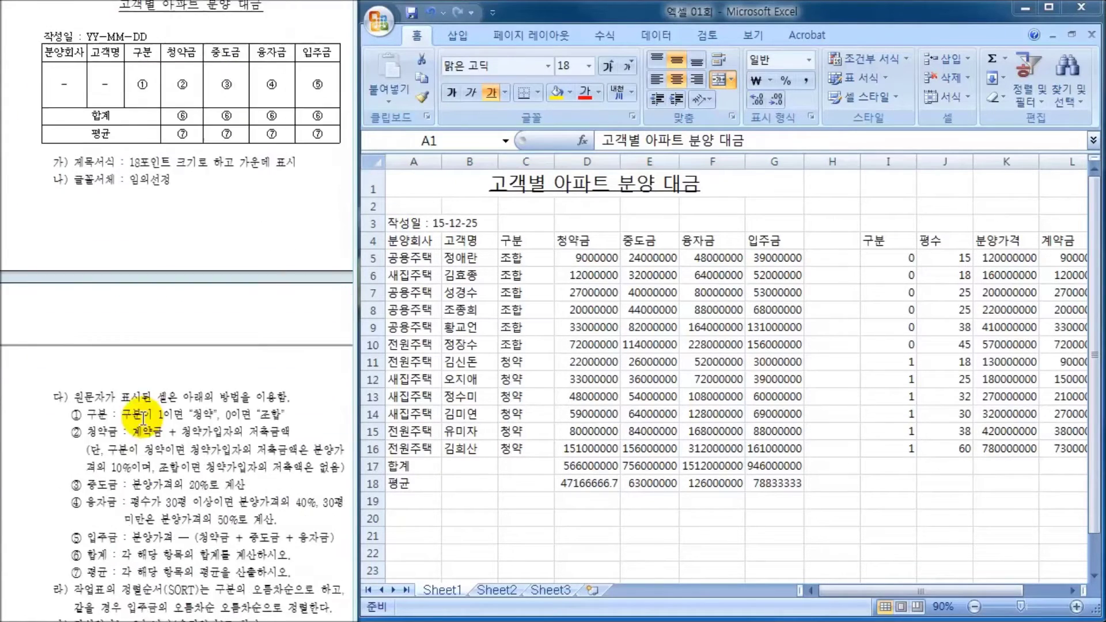
{"action": "scroll", "coordinate": [143, 417], "scroll_direction": "down", "scroll_amount": 5}
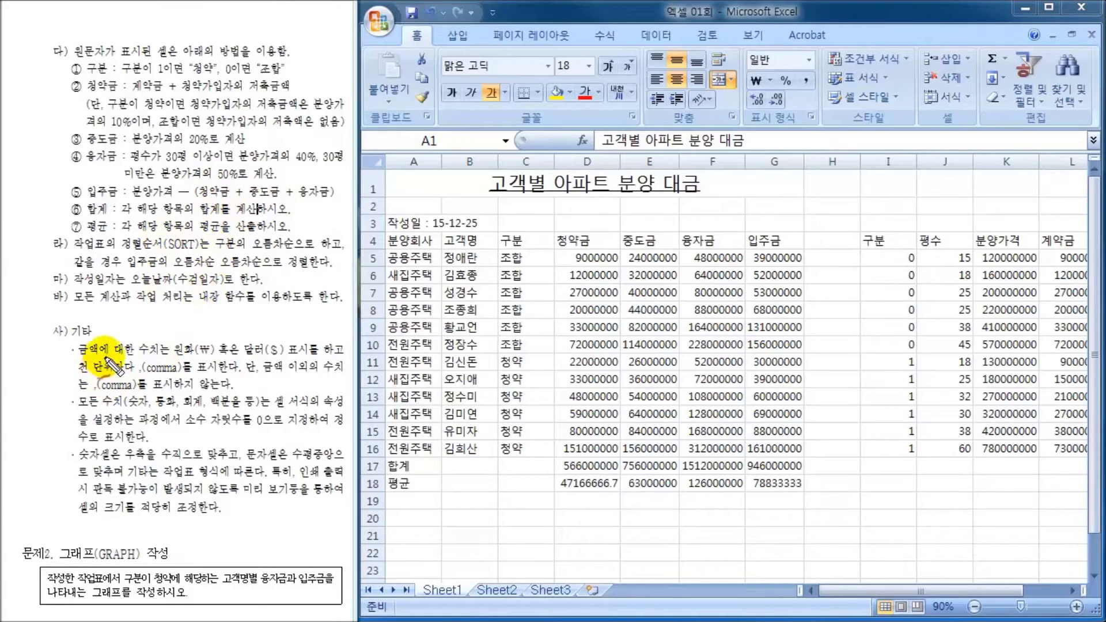
{"action": "left_click_drag", "start_coordinate": [78, 351], "coordinate": [100, 341]}
{"action": "mouse_move", "coordinate": [176, 356]}
{"action": "left_mouse_down"}
{"action": "mouse_move", "coordinate": [214, 340]}
{"action": "mouse_move", "coordinate": [173, 339]}
{"action": "left_mouse_up"}
{"action": "mouse_move", "coordinate": [254, 329]}
{"action": "left_mouse_down"}
{"action": "mouse_move", "coordinate": [285, 340]}
{"action": "mouse_move", "coordinate": [243, 333]}
{"action": "left_mouse_up"}
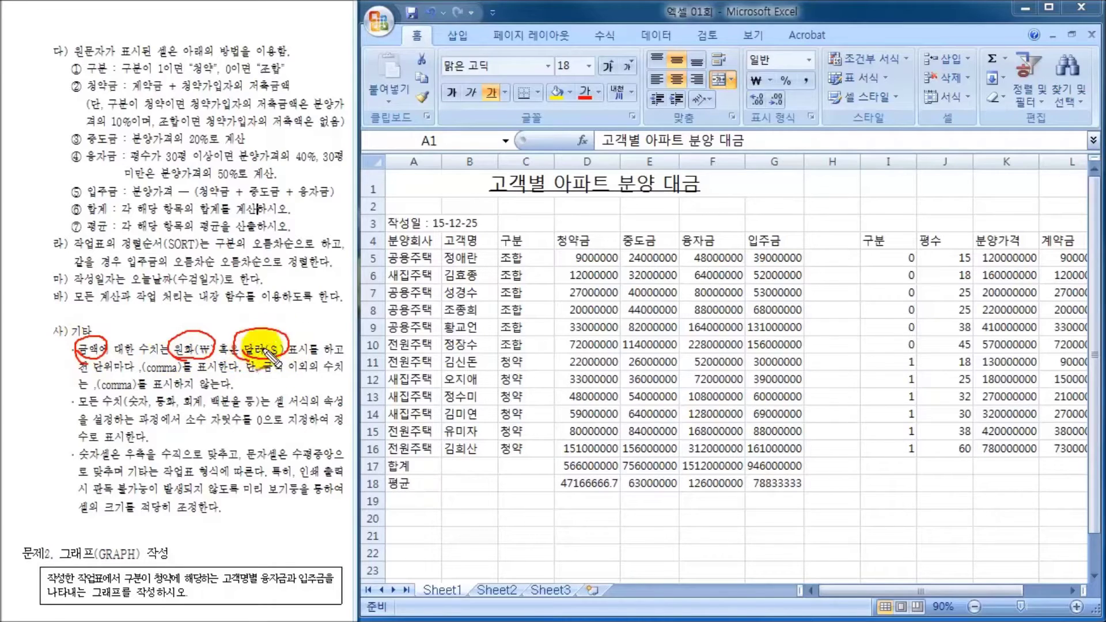
{"action": "left_click_drag", "start_coordinate": [814, 290], "coordinate": [813, 450]}
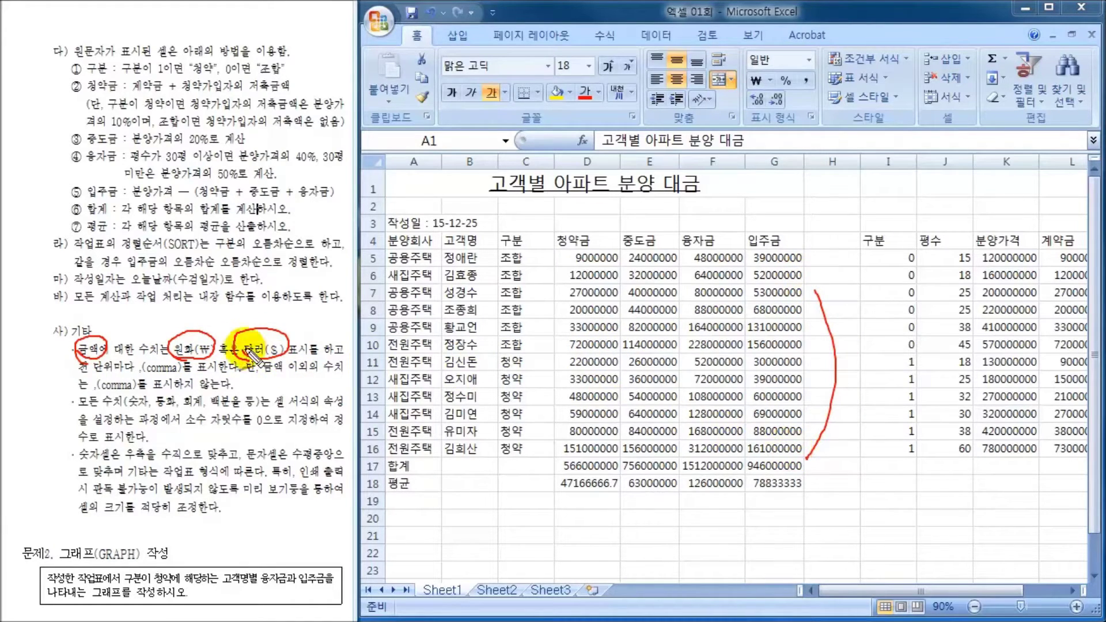
{"action": "left_click_drag", "start_coordinate": [162, 316], "coordinate": [176, 322]}
{"action": "left_click_drag", "start_coordinate": [78, 376], "coordinate": [224, 377]}
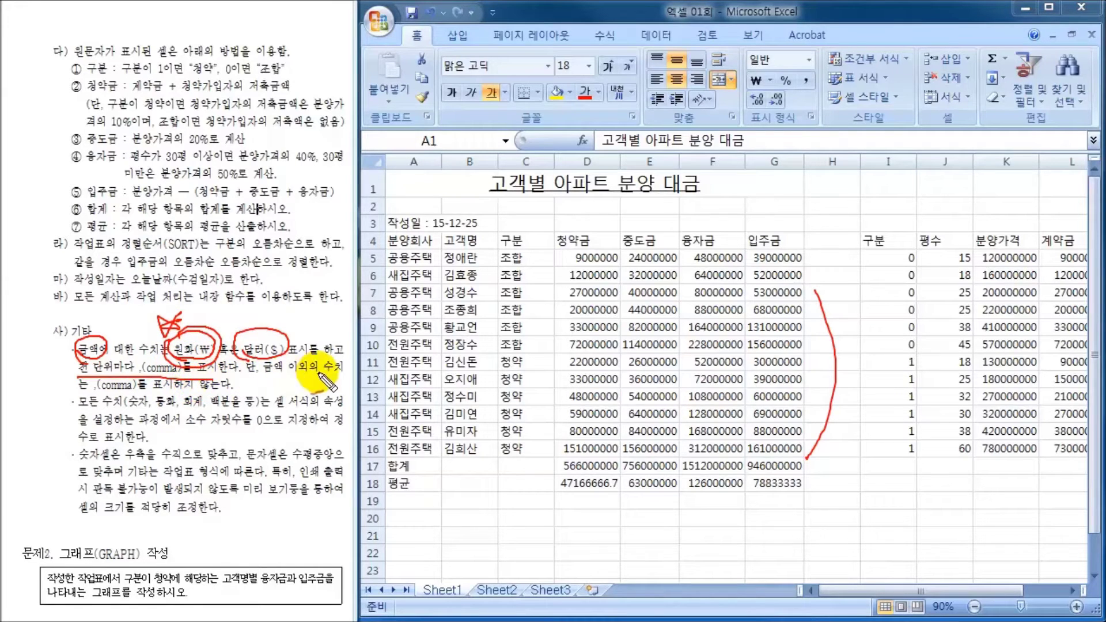
{"action": "left_click_drag", "start_coordinate": [262, 378], "coordinate": [344, 375]}
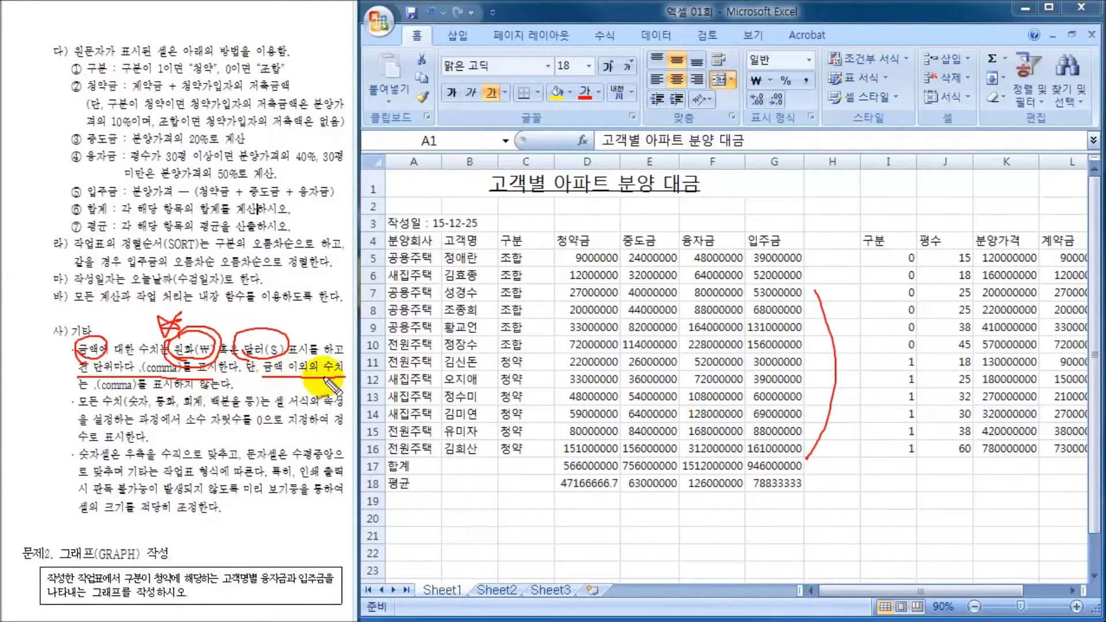
{"action": "left_click_drag", "start_coordinate": [86, 380], "coordinate": [209, 379]}
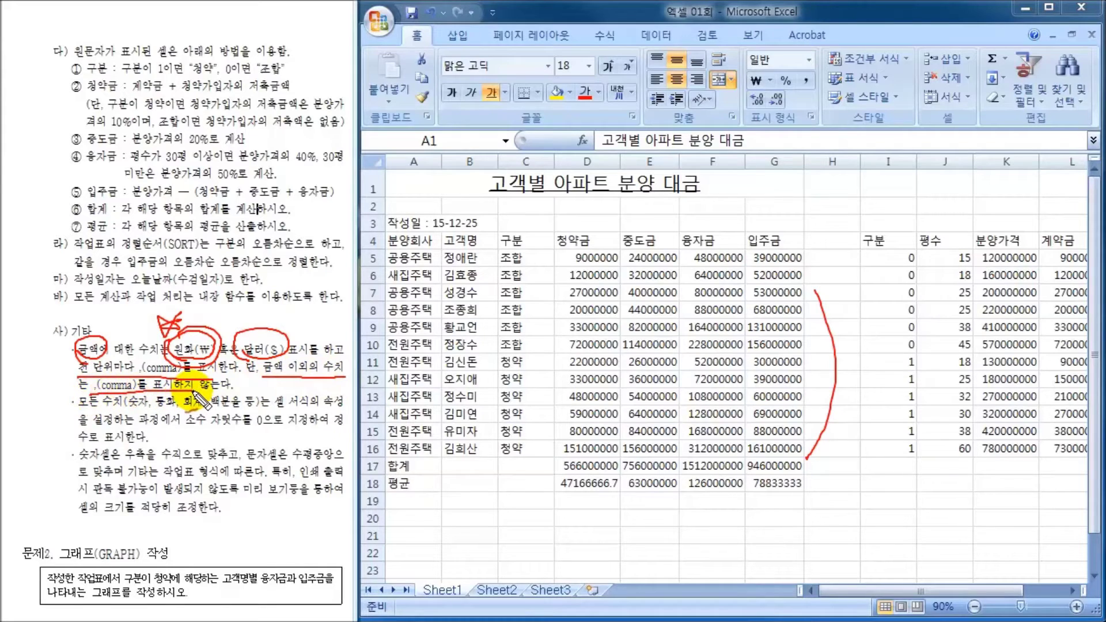
{"action": "mouse_move", "coordinate": [98, 384]}
{"action": "left_mouse_down"}
{"action": "mouse_move", "coordinate": [227, 377]}
{"action": "mouse_move", "coordinate": [196, 398]}
{"action": "mouse_move", "coordinate": [253, 387]}
{"action": "left_mouse_up"}
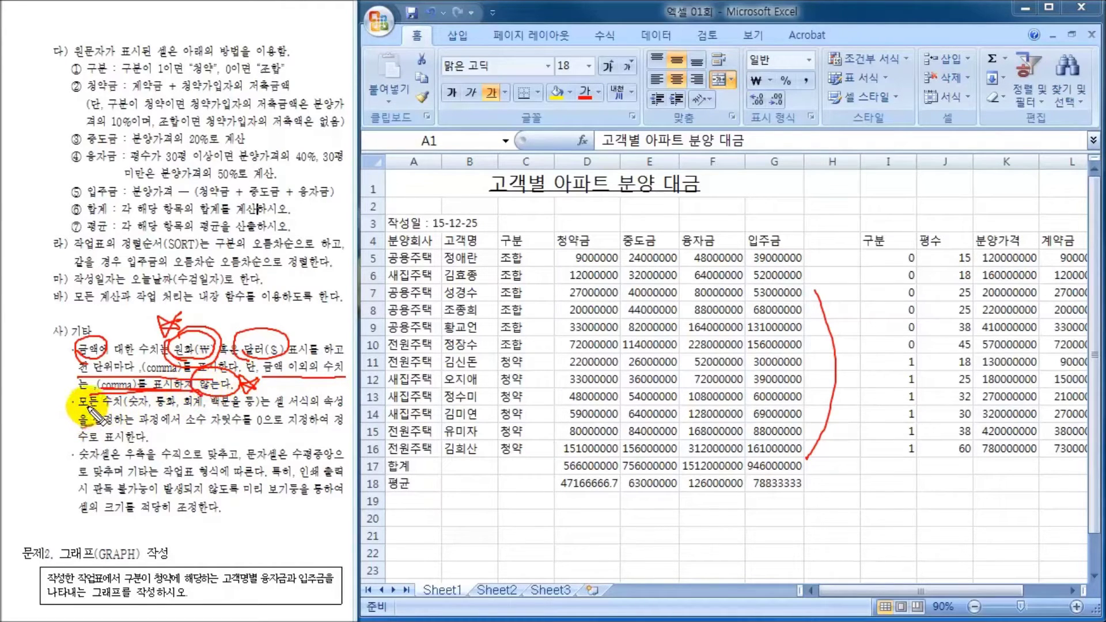
{"action": "mouse_move", "coordinate": [87, 407]}
{"action": "left_mouse_down"}
{"action": "mouse_move", "coordinate": [157, 406]}
{"action": "mouse_move", "coordinate": [129, 396]}
{"action": "left_mouse_up"}
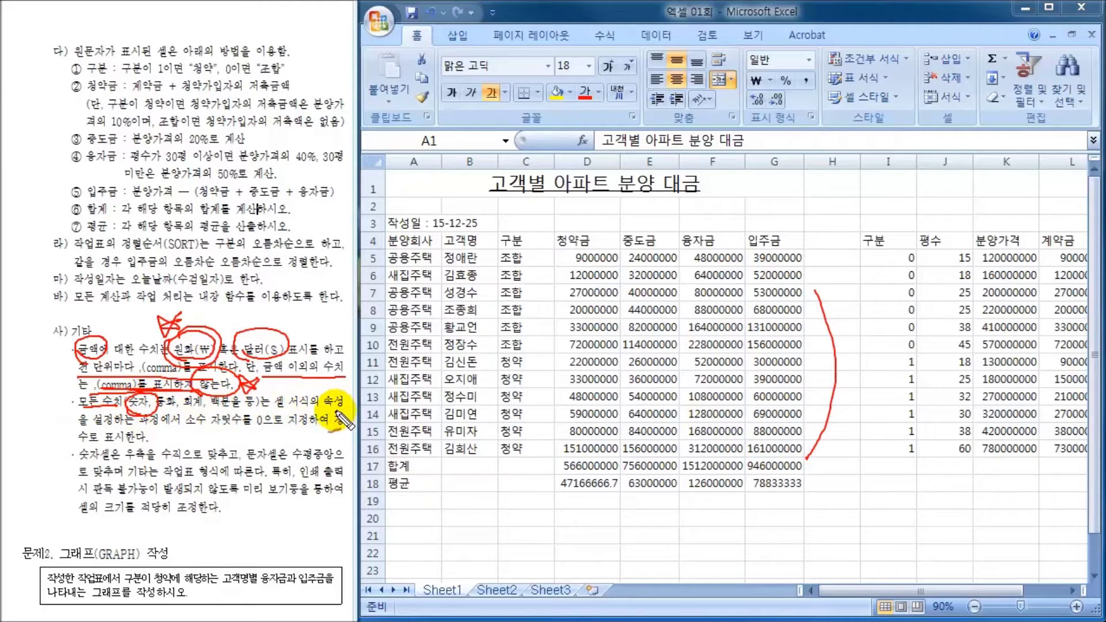
{"action": "left_click_drag", "start_coordinate": [191, 410], "coordinate": [188, 429]}
{"action": "left_click_drag", "start_coordinate": [270, 409], "coordinate": [273, 438]}
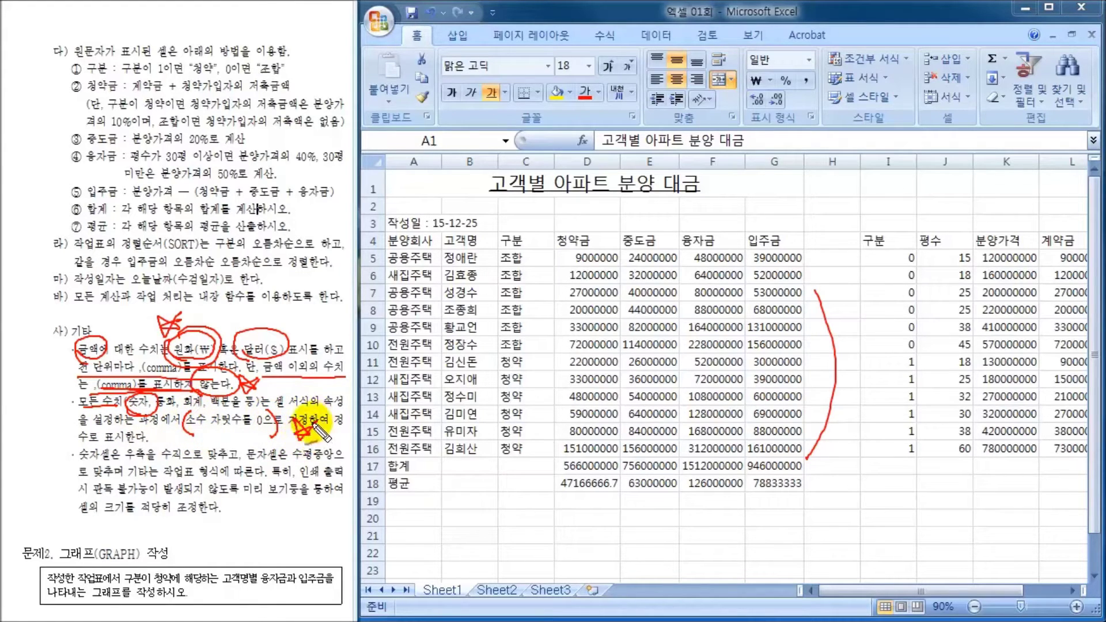
{"action": "left_click_drag", "start_coordinate": [78, 460], "coordinate": [185, 458]}
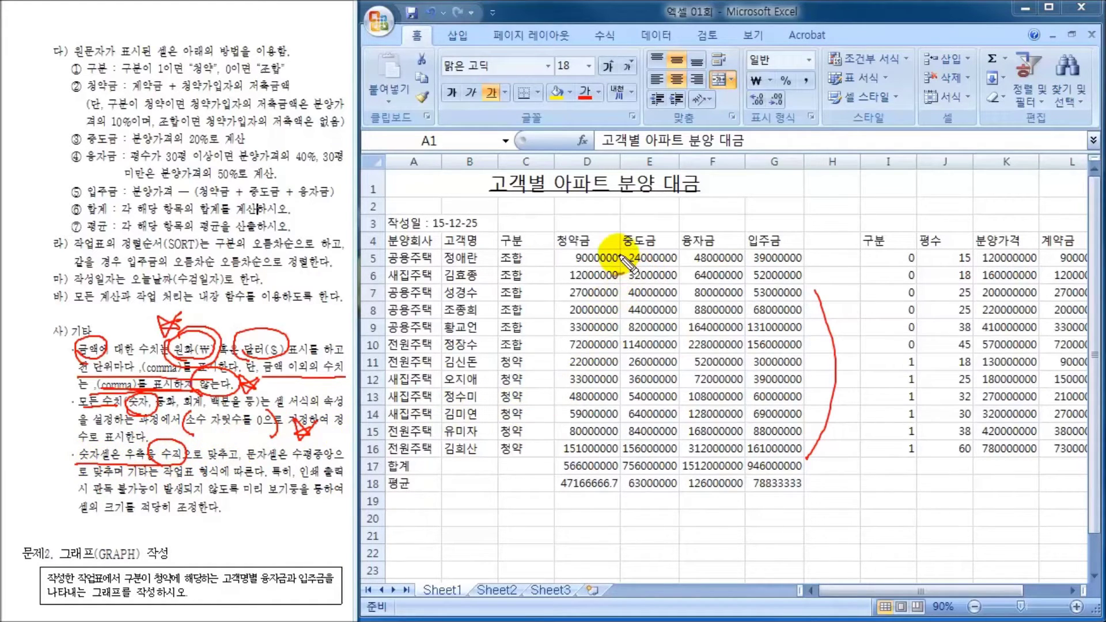
{"action": "left_click_drag", "start_coordinate": [616, 256], "coordinate": [616, 434]}
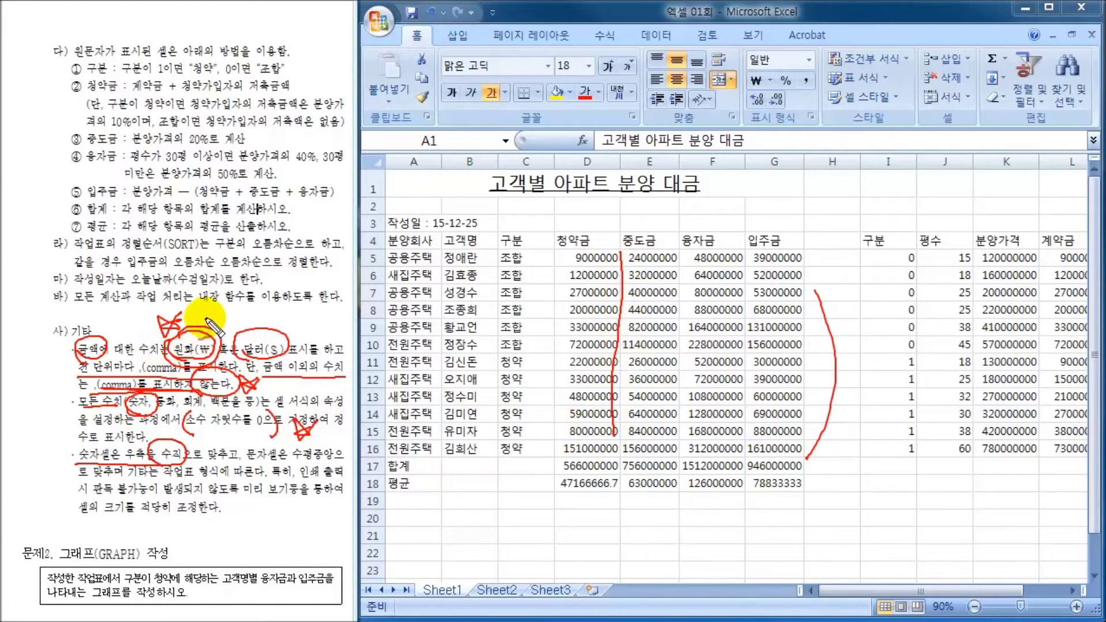
{"action": "left_click_drag", "start_coordinate": [205, 312], "coordinate": [224, 310]}
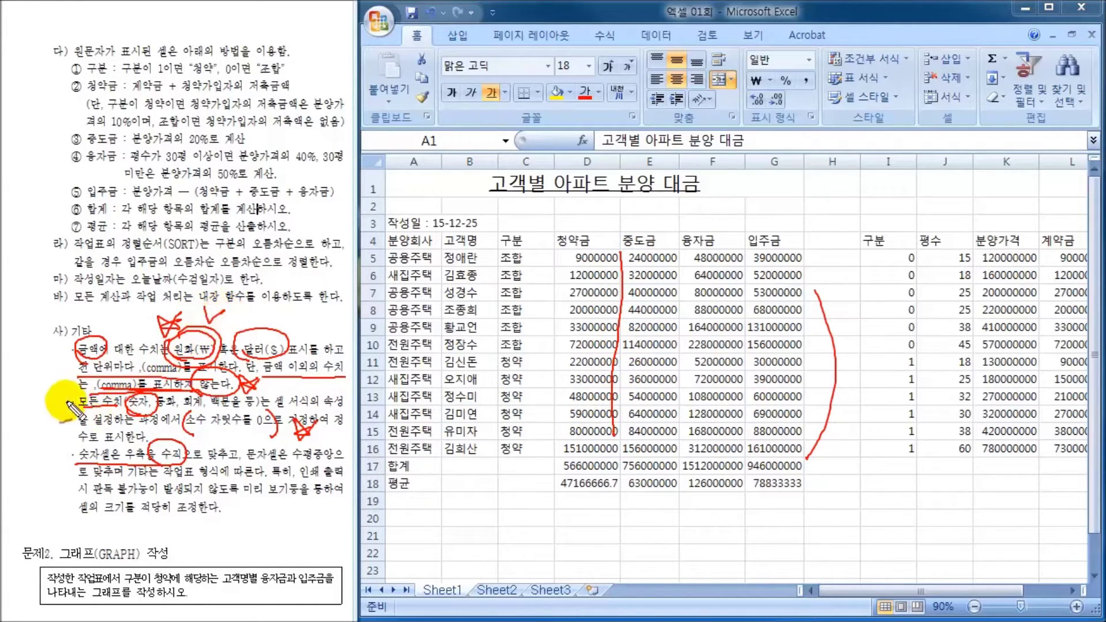
{"action": "left_click_drag", "start_coordinate": [63, 380], "coordinate": [77, 393]}
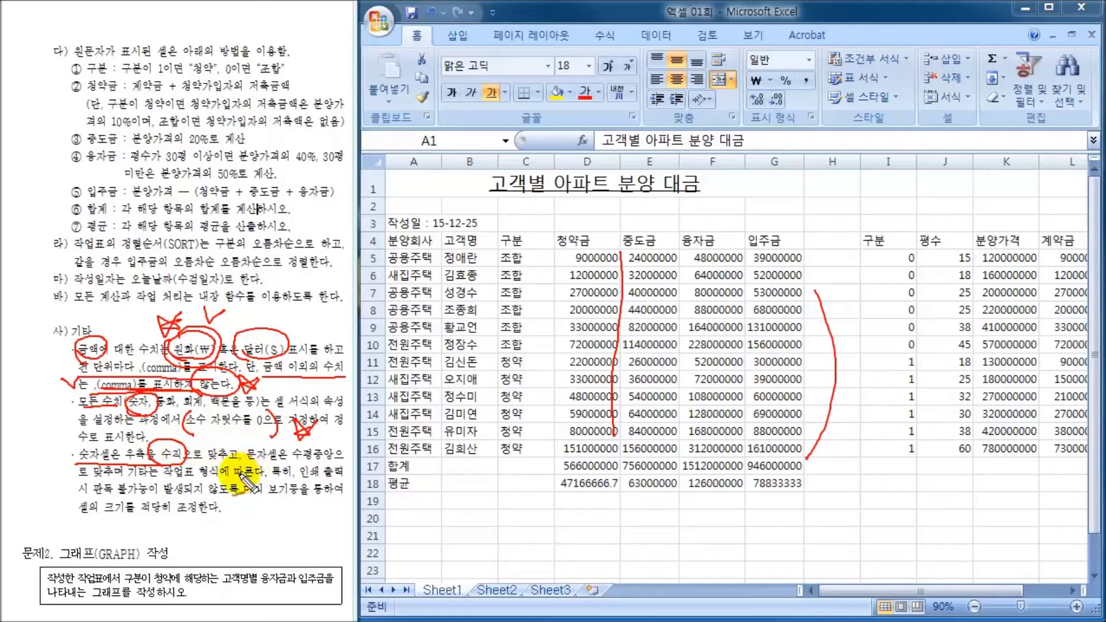
{"action": "left_click_drag", "start_coordinate": [249, 463], "coordinate": [350, 460]}
{"action": "mouse_move", "coordinate": [252, 452]}
{"action": "left_mouse_down"}
{"action": "mouse_move", "coordinate": [250, 466]}
{"action": "mouse_move", "coordinate": [278, 464]}
{"action": "left_mouse_up"}
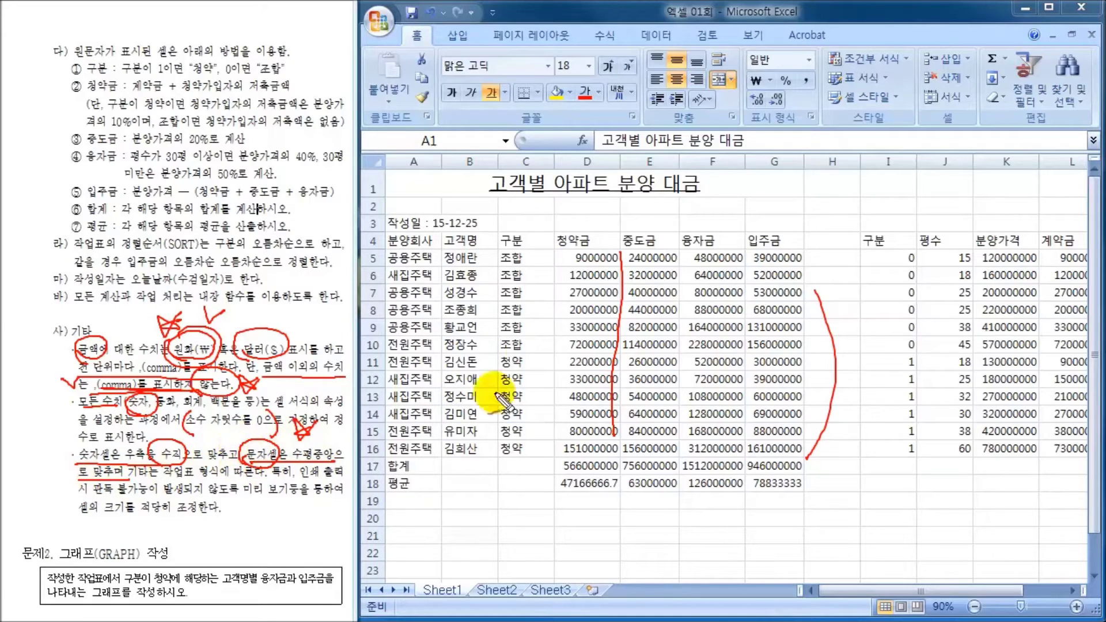
{"action": "left_click_drag", "start_coordinate": [525, 237], "coordinate": [527, 444]}
{"action": "left_click_drag", "start_coordinate": [559, 230], "coordinate": [560, 306]}
{"action": "left_click_drag", "start_coordinate": [494, 232], "coordinate": [495, 287]}
{"action": "mouse_move", "coordinate": [541, 245]}
{"action": "left_mouse_down"}
{"action": "mouse_move", "coordinate": [531, 240]}
{"action": "mouse_move", "coordinate": [543, 241]}
{"action": "mouse_move", "coordinate": [523, 259]}
{"action": "mouse_move", "coordinate": [544, 262]}
{"action": "mouse_move", "coordinate": [521, 272]}
{"action": "left_mouse_up"}
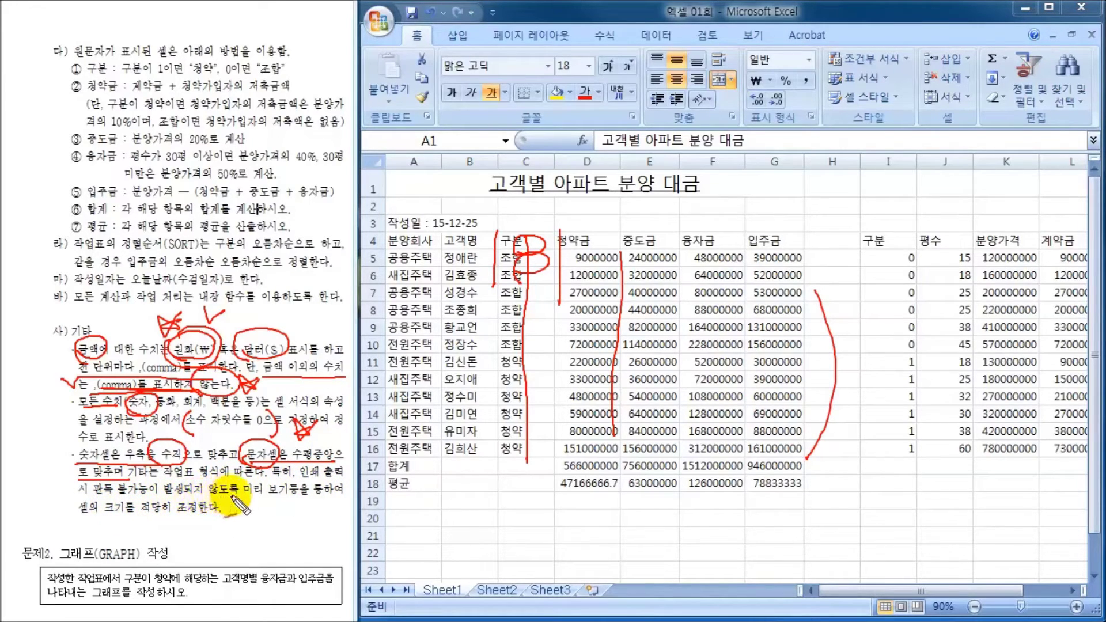
{"action": "left_click_drag", "start_coordinate": [246, 493], "coordinate": [302, 492]}
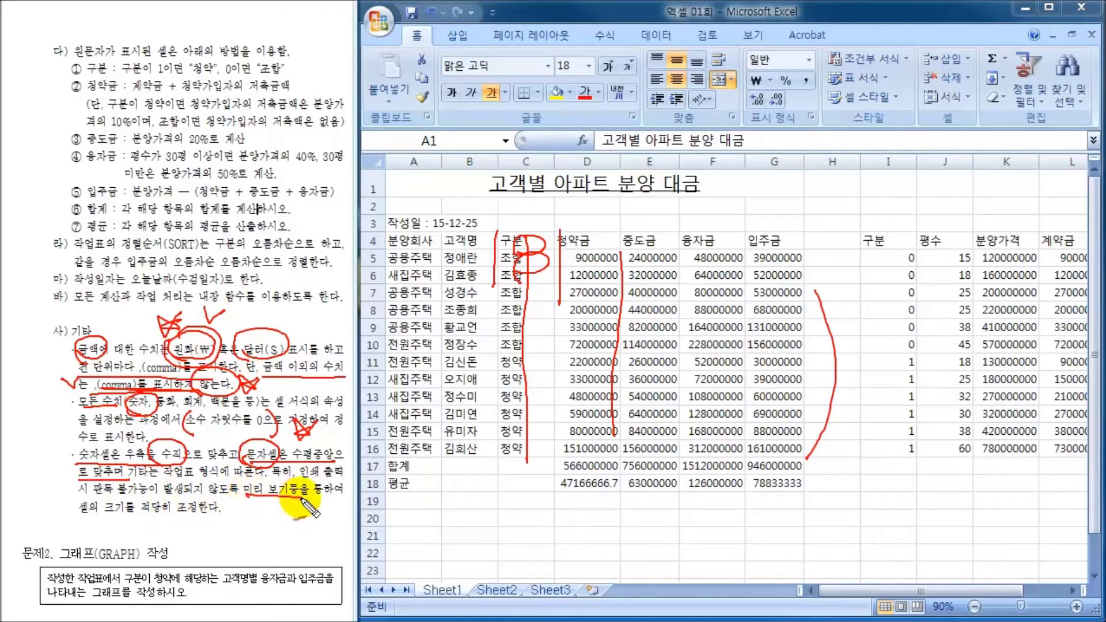
{"action": "left_click_drag", "start_coordinate": [101, 512], "coordinate": [203, 514]}
{"action": "left_click_drag", "start_coordinate": [99, 520], "coordinate": [187, 522]}
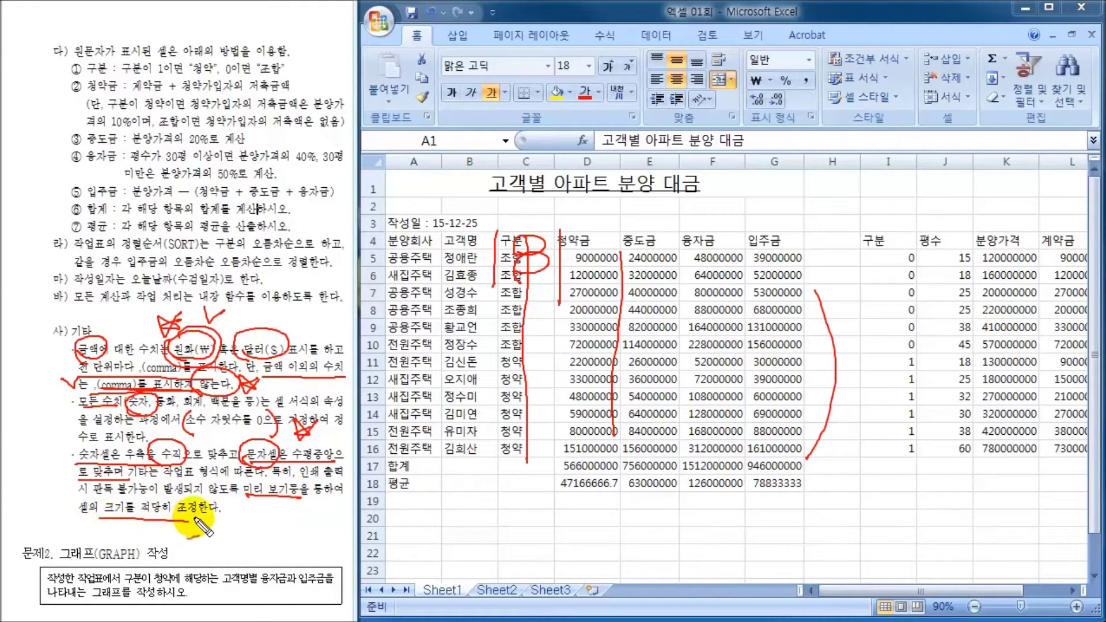
{"action": "mouse_move", "coordinate": [231, 510]}
{"action": "left_mouse_down"}
{"action": "mouse_move", "coordinate": [229, 530]}
{"action": "mouse_move", "coordinate": [244, 524]}
{"action": "left_mouse_up"}
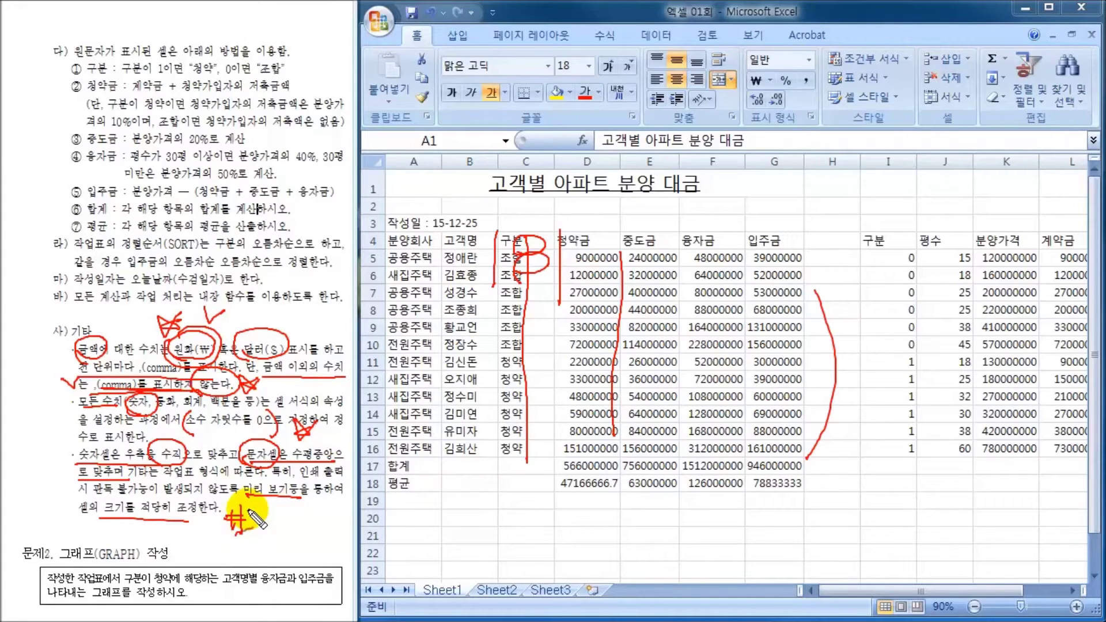
{"action": "key", "text": "Escape"}
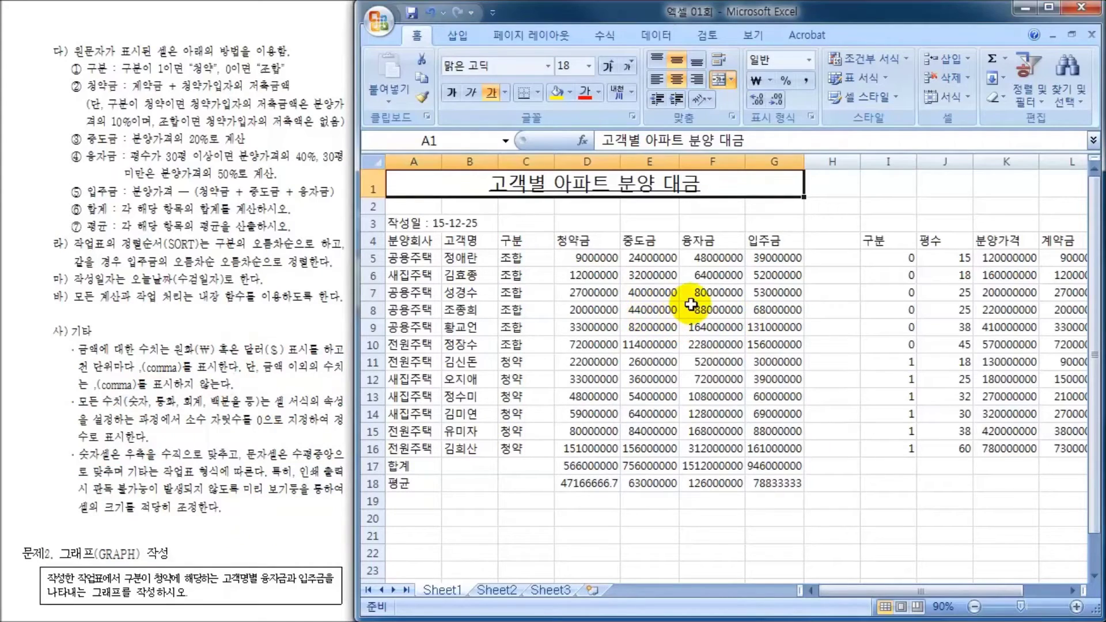
- Center the contents of the table range A4:G18 horizontally
{"action": "left_click_drag", "start_coordinate": [876, 239], "coordinate": [1062, 425]}
{"action": "left_click", "coordinate": [1060, 414]}
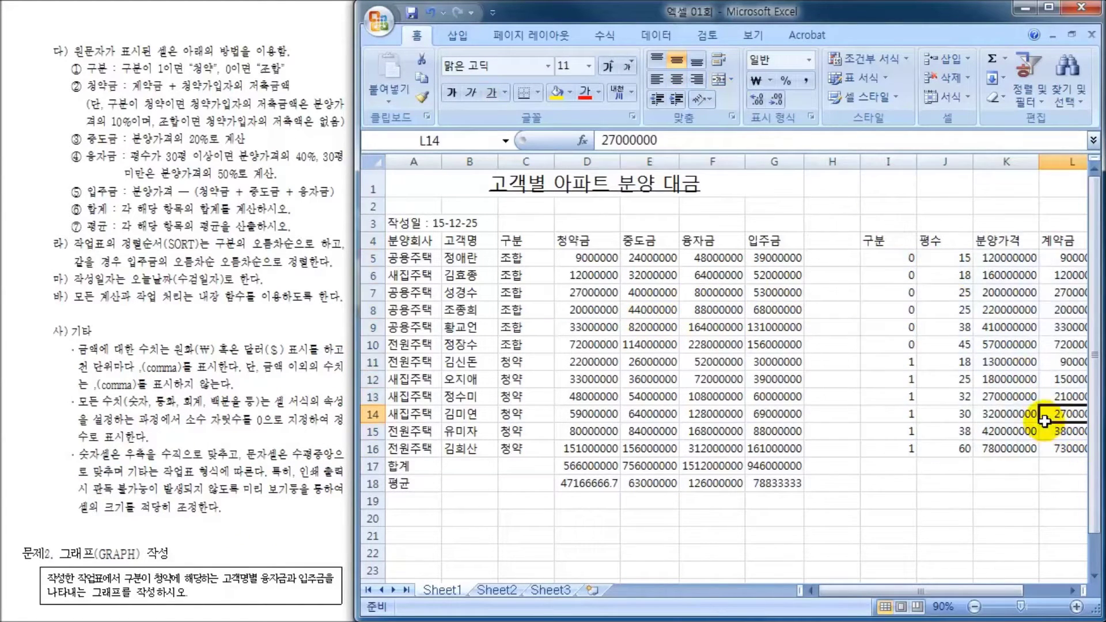
{"action": "left_click_drag", "start_coordinate": [401, 240], "coordinate": [783, 484]}
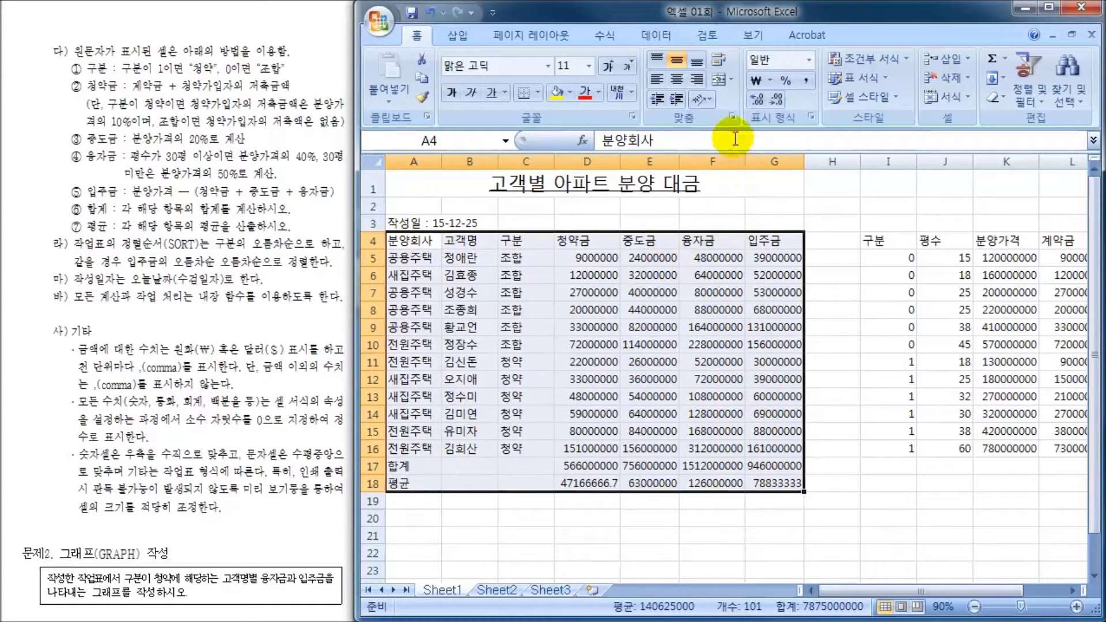
{"action": "left_click", "coordinate": [678, 82]}
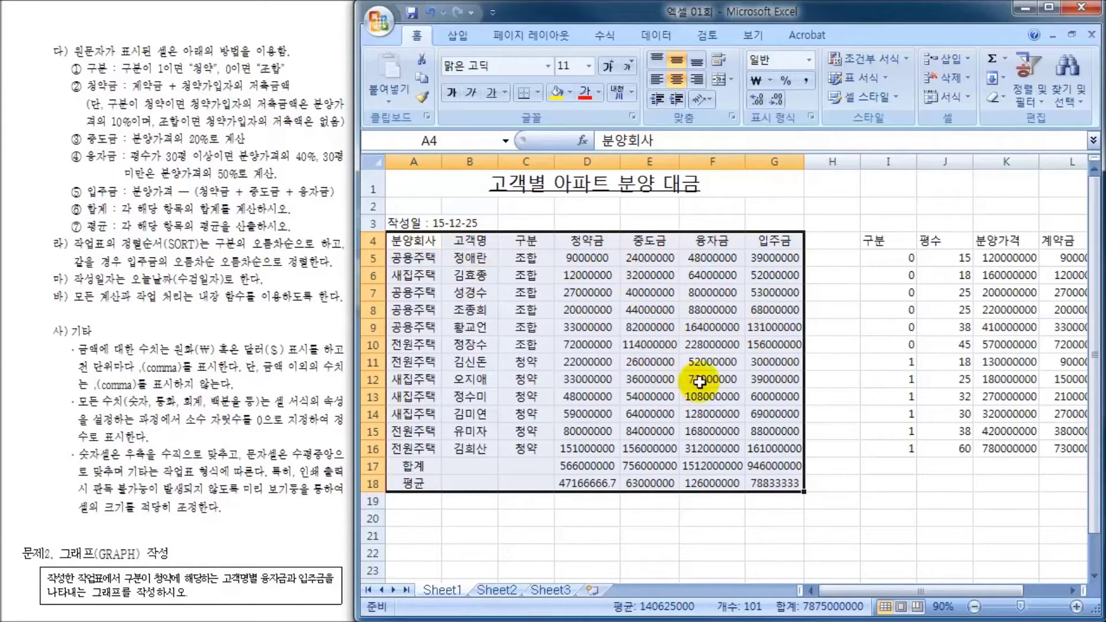
- Apply the won (₩) accounting format to the amounts in D5:G18
{"action": "left_click", "coordinate": [649, 379]}
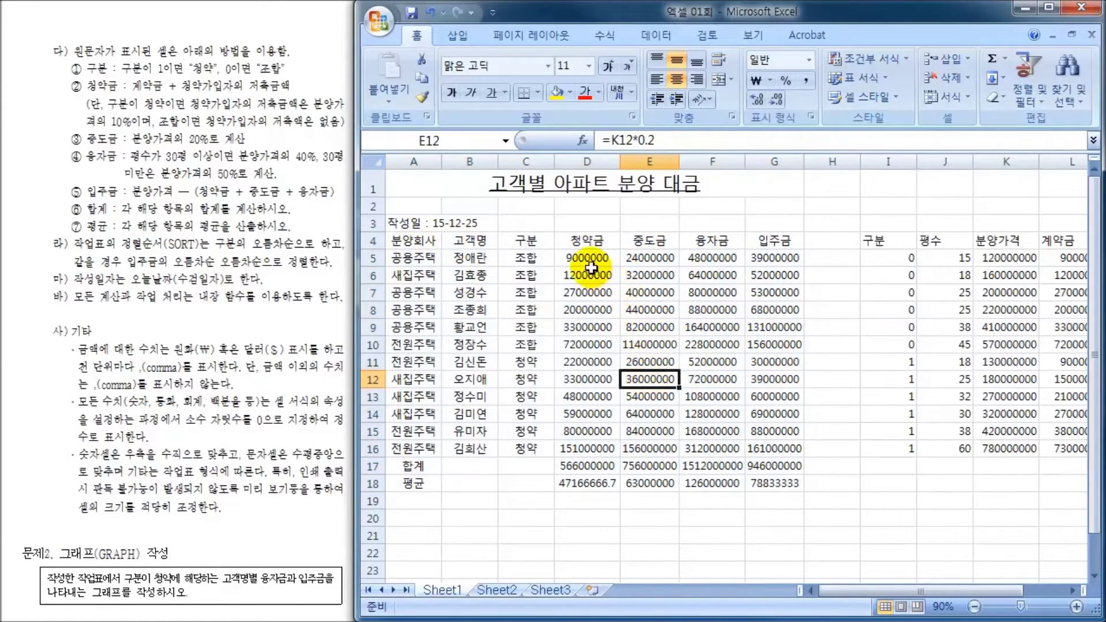
{"action": "left_click_drag", "start_coordinate": [585, 262], "coordinate": [772, 477]}
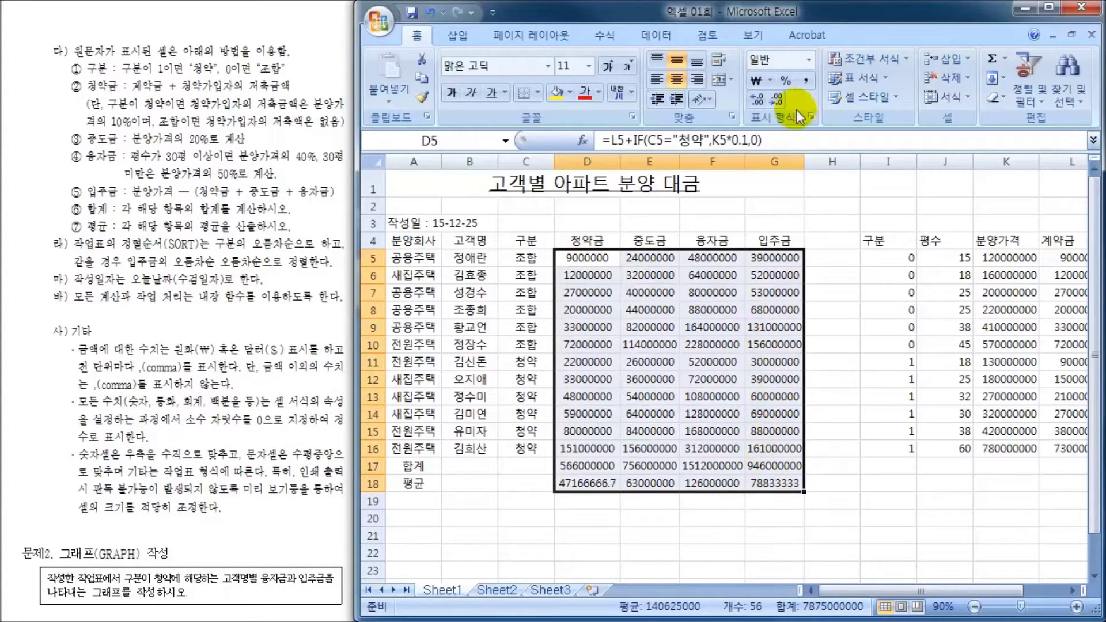
{"action": "left_click", "coordinate": [757, 81]}
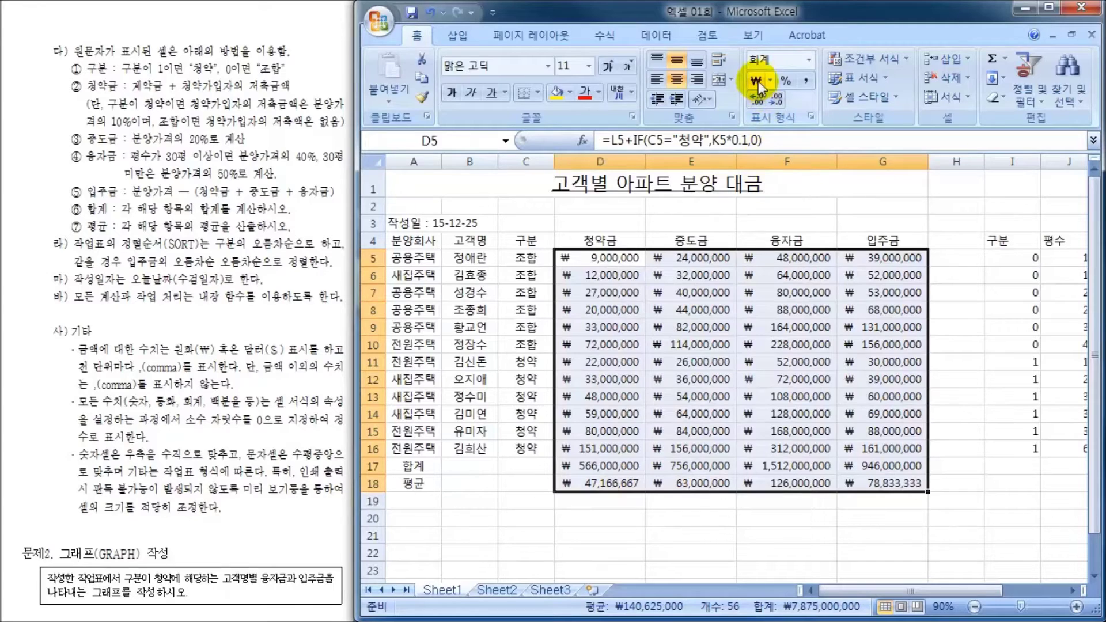
{"action": "left_click", "coordinate": [765, 392]}
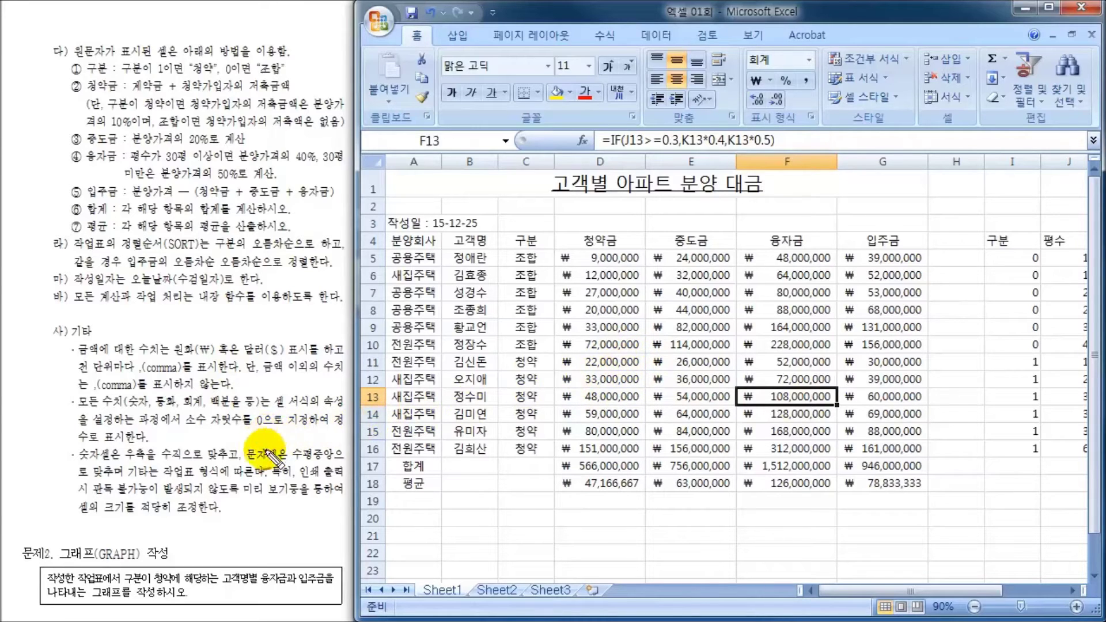
- Review the exam sheet's miscellaneous section on printing, zero decimal places, comma separators and the won symbol
{"action": "mouse_move", "coordinate": [301, 486]}
{"action": "left_mouse_down"}
{"action": "mouse_move", "coordinate": [322, 460]}
{"action": "mouse_move", "coordinate": [323, 489]}
{"action": "mouse_move", "coordinate": [300, 467]}
{"action": "left_mouse_up"}
{"action": "mouse_move", "coordinate": [66, 475]}
{"action": "left_mouse_down"}
{"action": "mouse_move", "coordinate": [61, 495]}
{"action": "mouse_move", "coordinate": [83, 525]}
{"action": "left_mouse_up"}
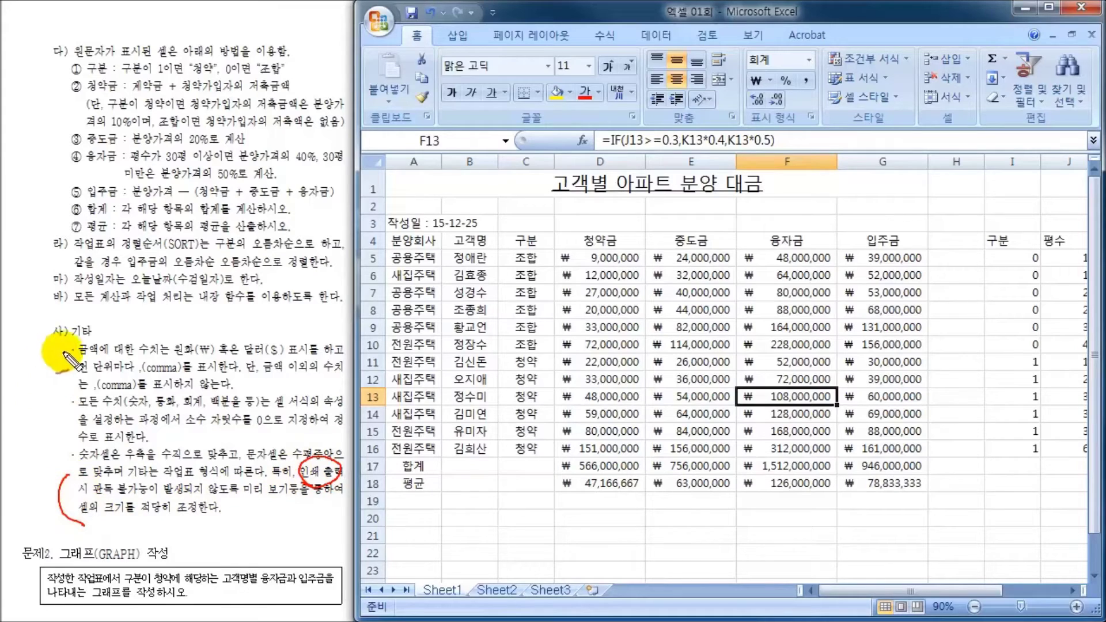
{"action": "mouse_move", "coordinate": [44, 328]}
{"action": "left_mouse_down"}
{"action": "mouse_move", "coordinate": [61, 317]}
{"action": "mouse_move", "coordinate": [118, 344]}
{"action": "mouse_move", "coordinate": [57, 380]}
{"action": "mouse_move", "coordinate": [48, 450]}
{"action": "mouse_move", "coordinate": [78, 508]}
{"action": "left_mouse_up"}
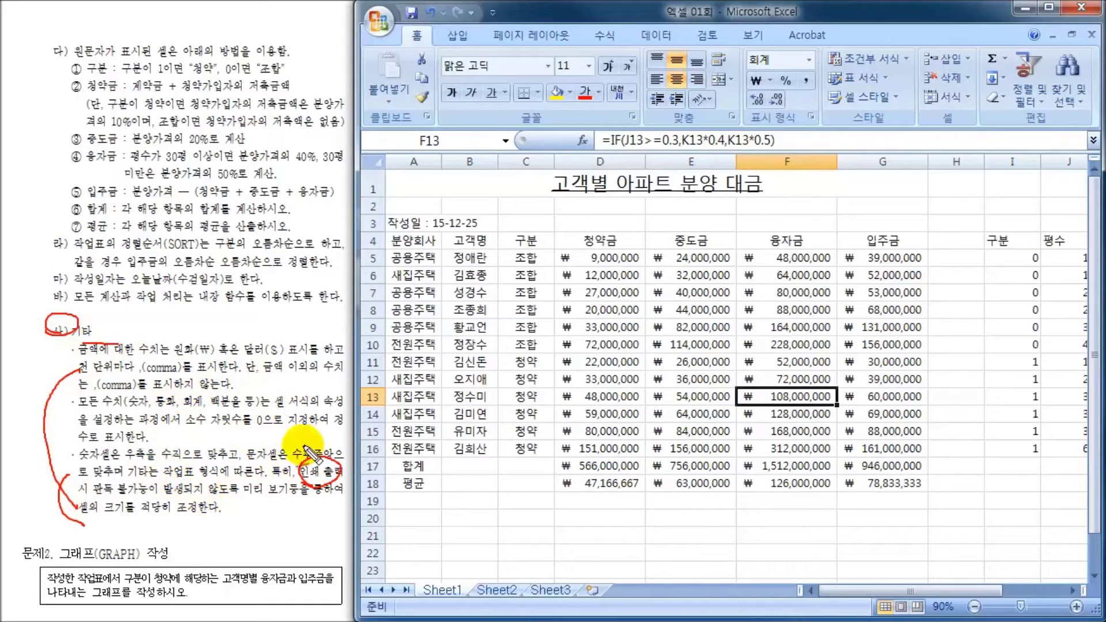
{"action": "mouse_move", "coordinate": [257, 410]}
{"action": "left_mouse_down"}
{"action": "mouse_move", "coordinate": [282, 417]}
{"action": "mouse_move", "coordinate": [253, 436]}
{"action": "mouse_move", "coordinate": [246, 414]}
{"action": "left_mouse_up"}
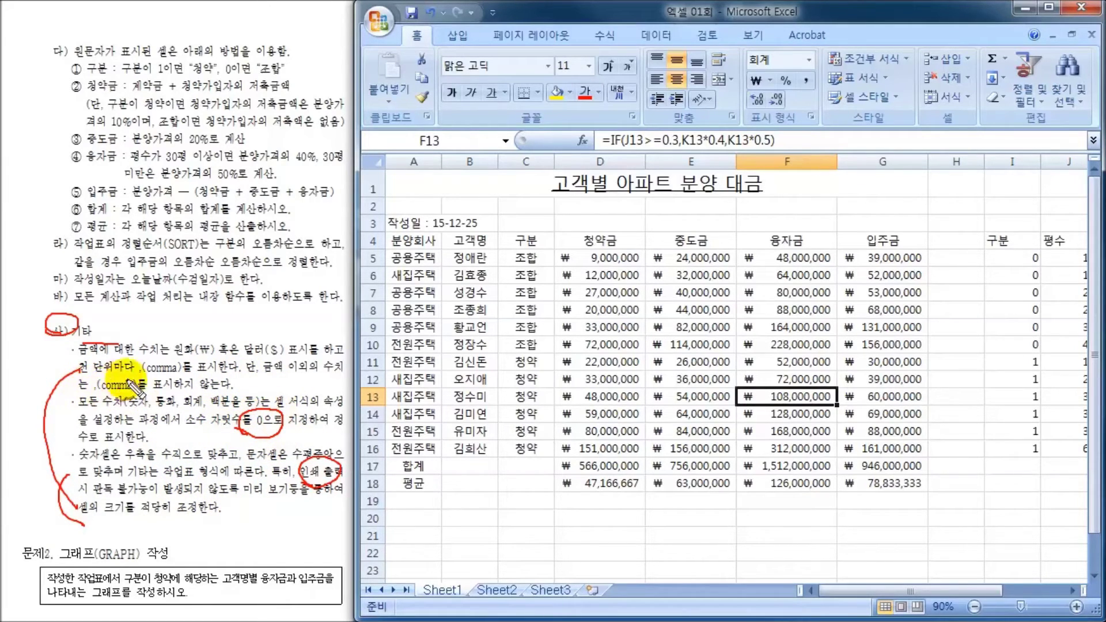
{"action": "mouse_move", "coordinate": [119, 375]}
{"action": "left_mouse_down"}
{"action": "mouse_move", "coordinate": [148, 380]}
{"action": "mouse_move", "coordinate": [175, 351]}
{"action": "mouse_move", "coordinate": [135, 380]}
{"action": "mouse_move", "coordinate": [181, 373]}
{"action": "left_mouse_up"}
{"action": "left_click_drag", "start_coordinate": [249, 378], "coordinate": [332, 374]}
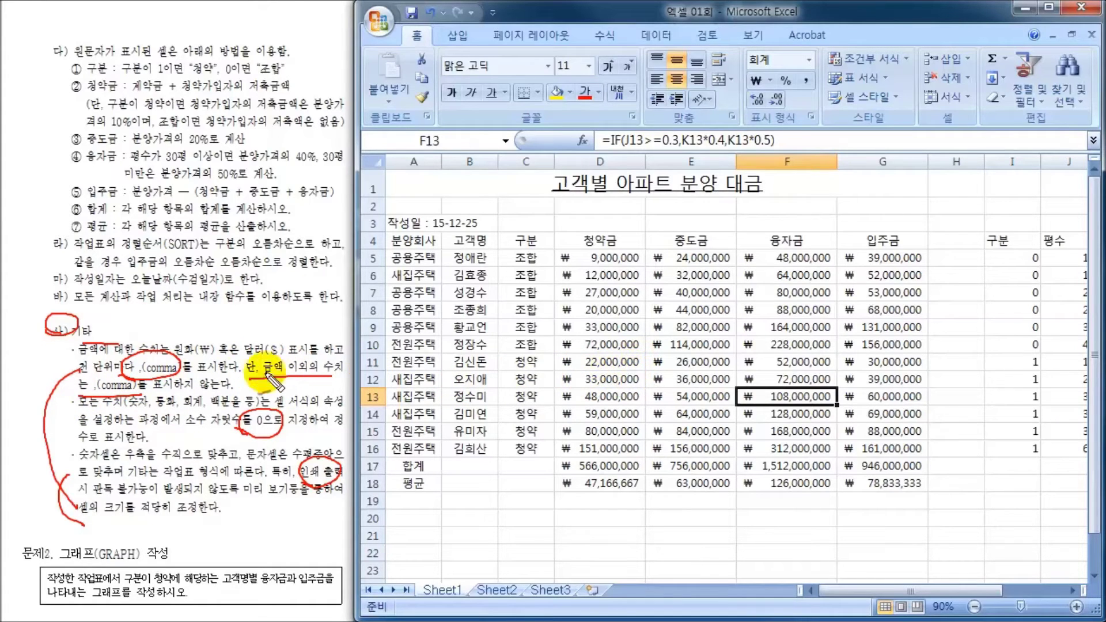
{"action": "mouse_move", "coordinate": [184, 360]}
{"action": "left_mouse_down"}
{"action": "mouse_move", "coordinate": [219, 346]}
{"action": "mouse_move", "coordinate": [193, 375]}
{"action": "left_mouse_up"}
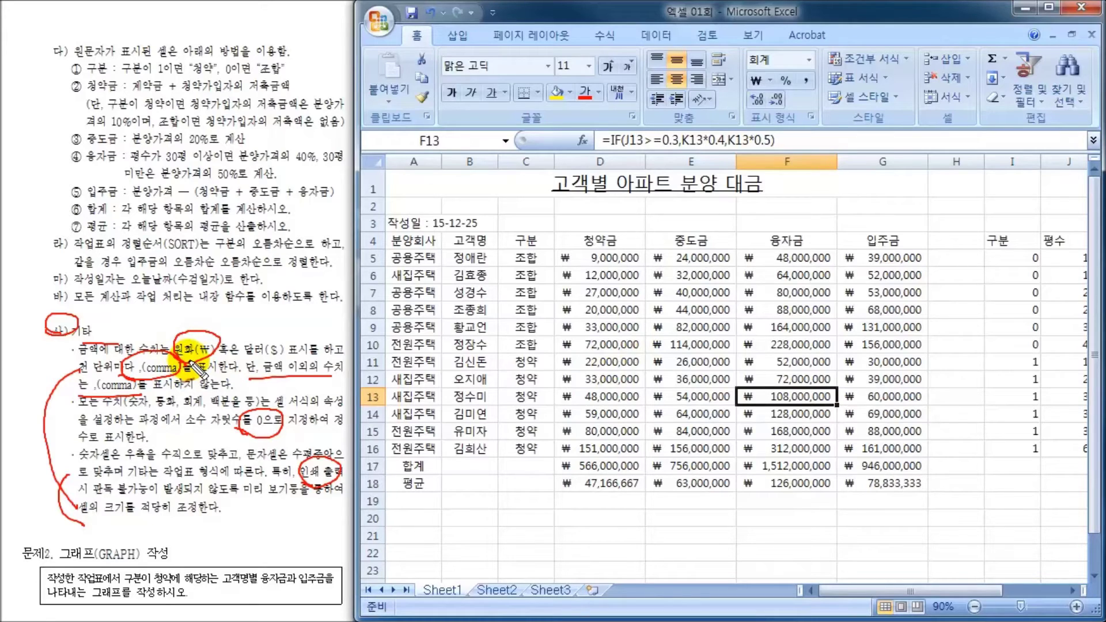
{"action": "key", "text": "e"}
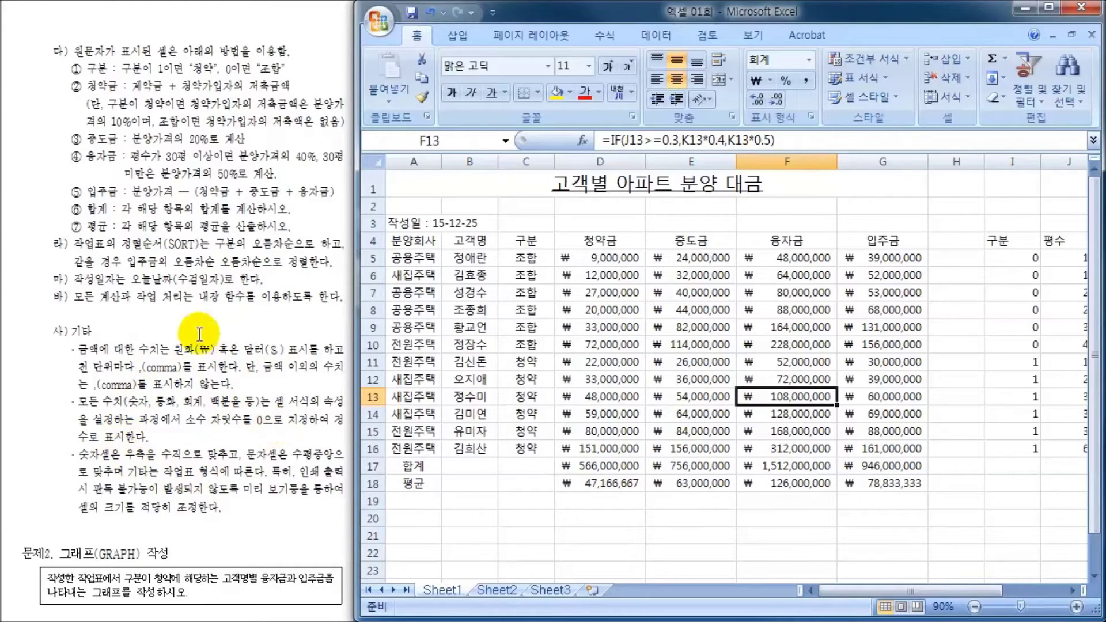
- Examine the sample table in the exam sheet's worksheet format section for its outer and inner border lines
{"action": "left_click", "coordinate": [56, 246]}
{"action": "scroll", "coordinate": [58, 246], "scroll_direction": "up", "scroll_amount": 3}
{"action": "scroll", "coordinate": [56, 246], "scroll_direction": "up", "scroll_amount": 8}
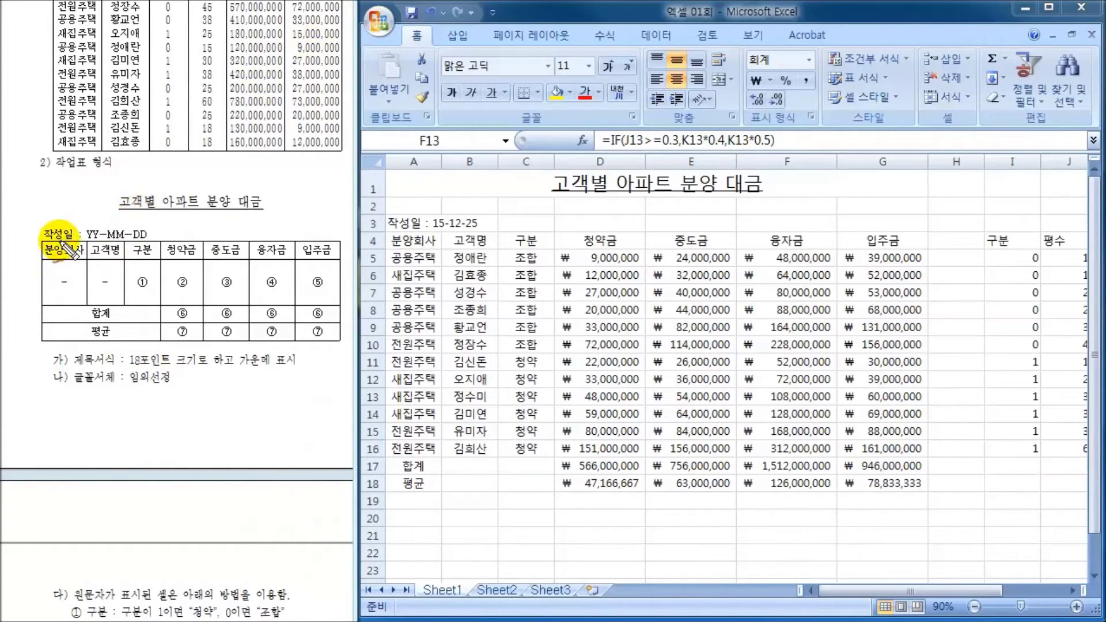
{"action": "left_click_drag", "start_coordinate": [43, 245], "coordinate": [33, 337]}
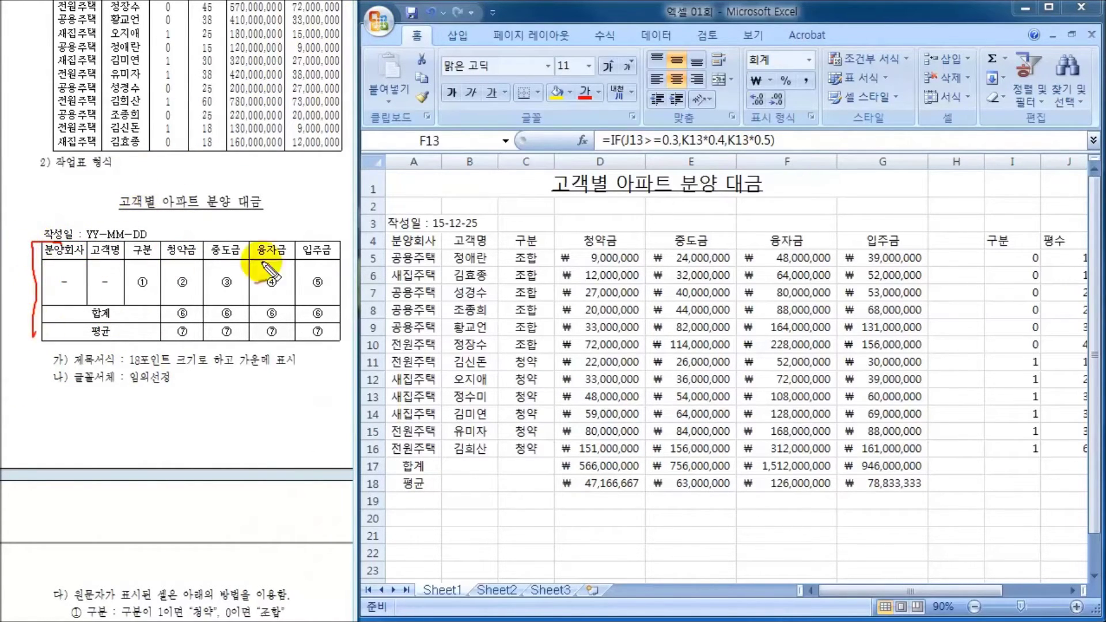
{"action": "mouse_move", "coordinate": [301, 243]}
{"action": "left_mouse_down"}
{"action": "mouse_move", "coordinate": [345, 311]}
{"action": "mouse_move", "coordinate": [253, 341]}
{"action": "mouse_move", "coordinate": [25, 340]}
{"action": "mouse_move", "coordinate": [185, 310]}
{"action": "mouse_move", "coordinate": [354, 305]}
{"action": "left_mouse_up"}
{"action": "left_click_drag", "start_coordinate": [44, 261], "coordinate": [357, 259]}
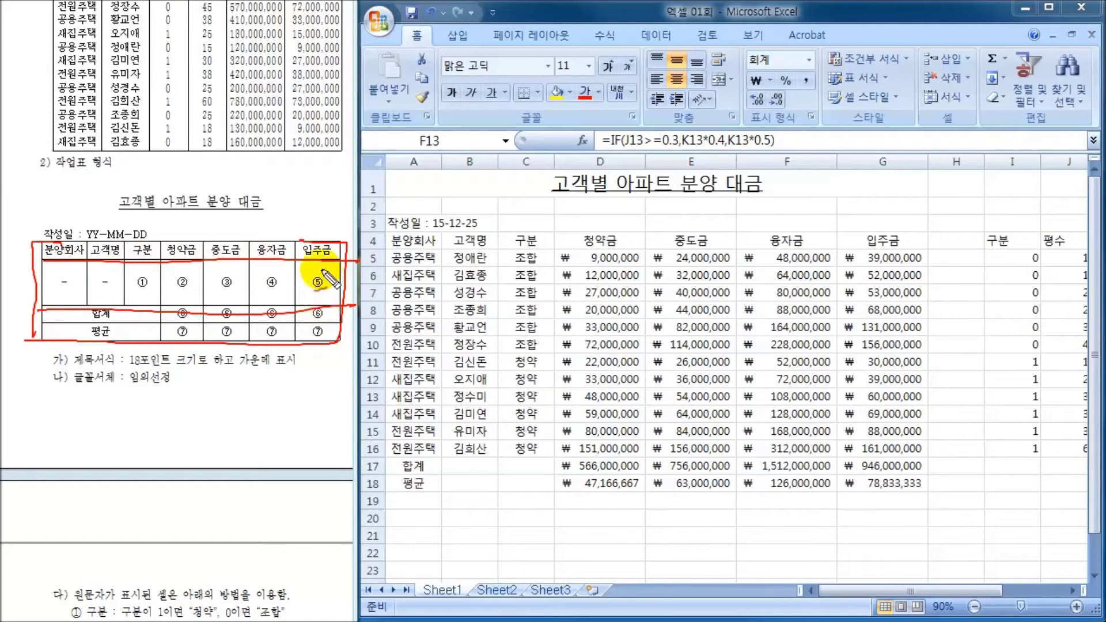
{"action": "key", "text": "Escape"}
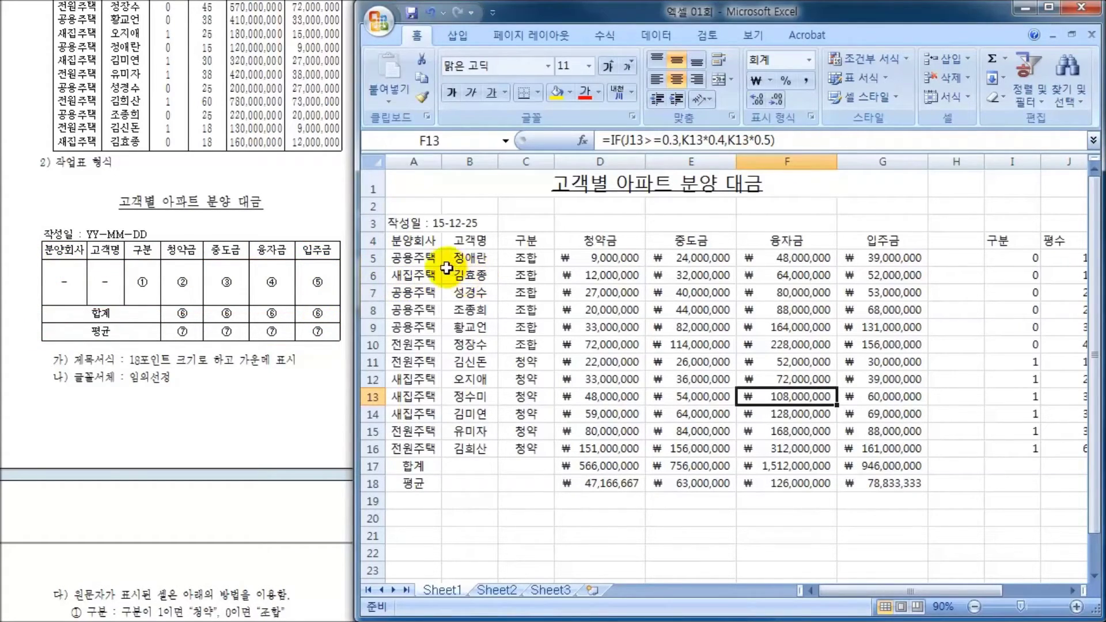
- Apply all borders to the table range A4:G18, and select its data rows A5:G16
{"action": "left_click_drag", "start_coordinate": [408, 241], "coordinate": [873, 491]}
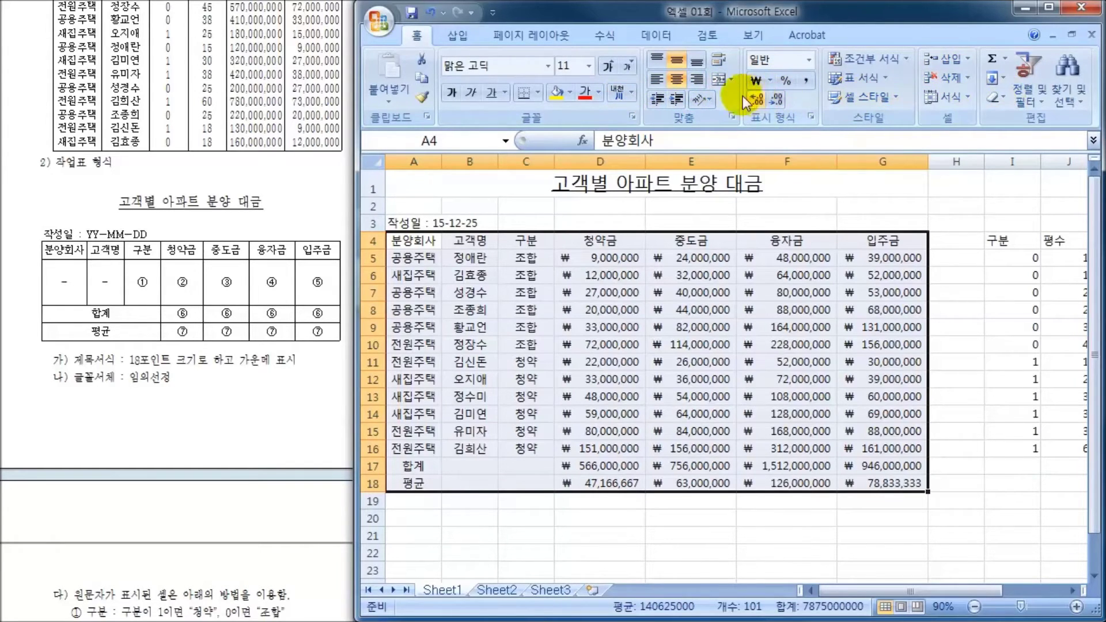
{"action": "left_click", "coordinate": [537, 93]}
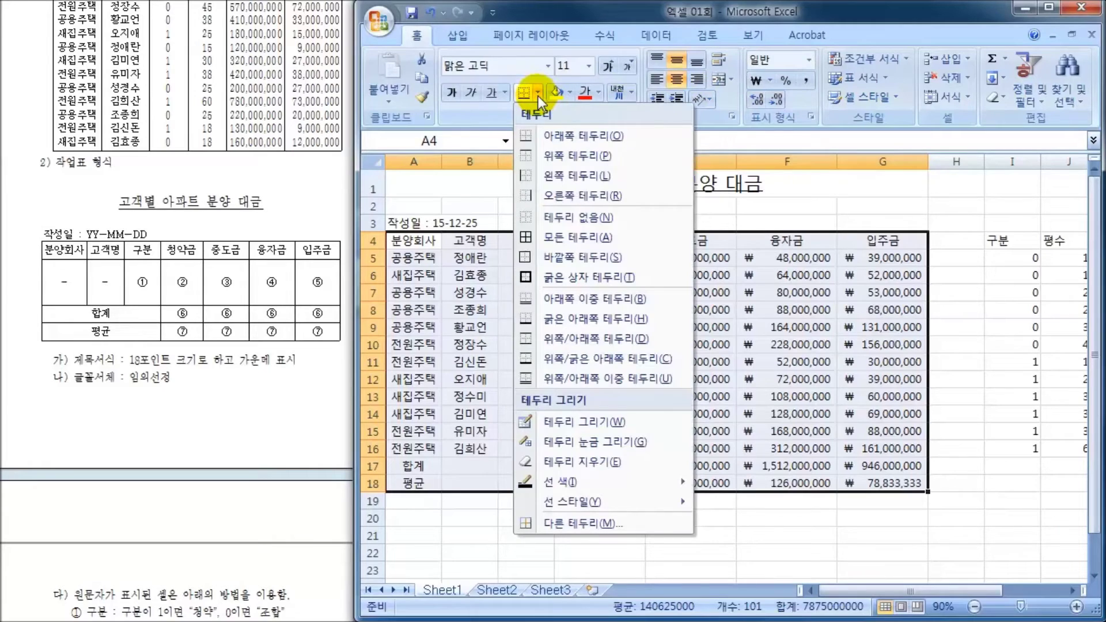
{"action": "left_click", "coordinate": [557, 234]}
{"action": "left_click", "coordinate": [633, 293]}
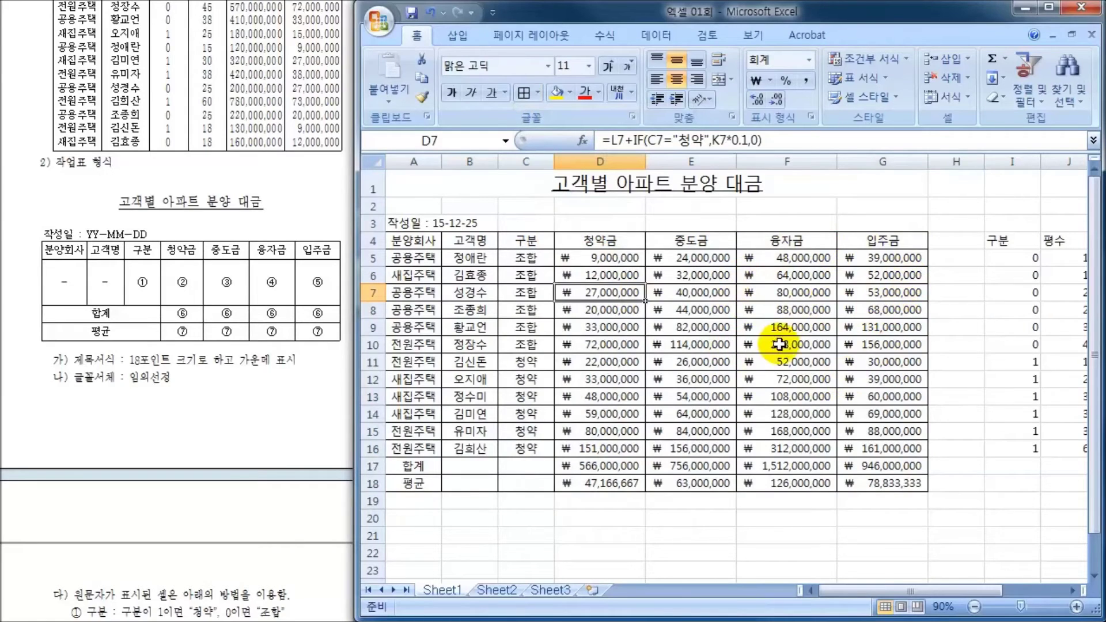
{"action": "left_click_drag", "start_coordinate": [416, 260], "coordinate": [899, 452]}
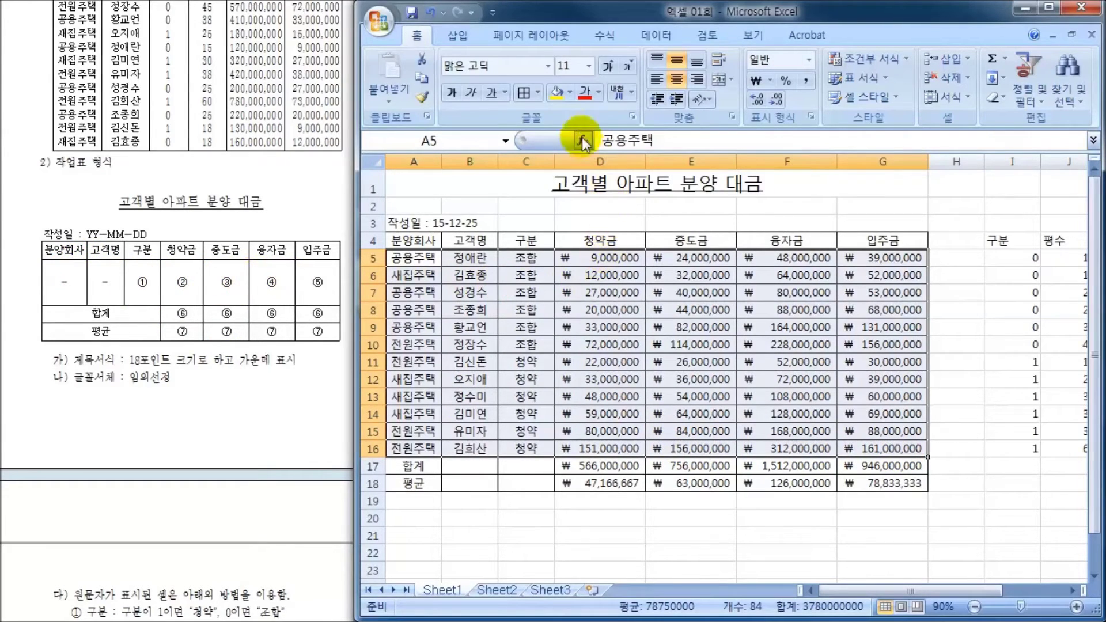
{"action": "left_click", "coordinate": [539, 93]}
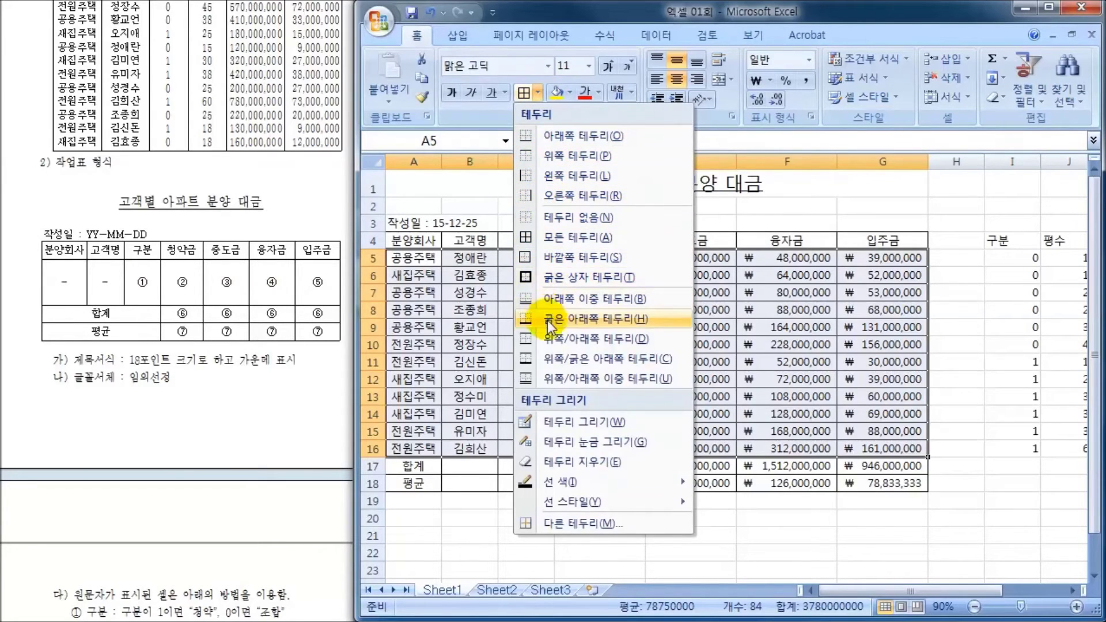
{"action": "left_click", "coordinate": [603, 527]}
{"action": "left_click_drag", "start_coordinate": [803, 127], "coordinate": [876, 102]}
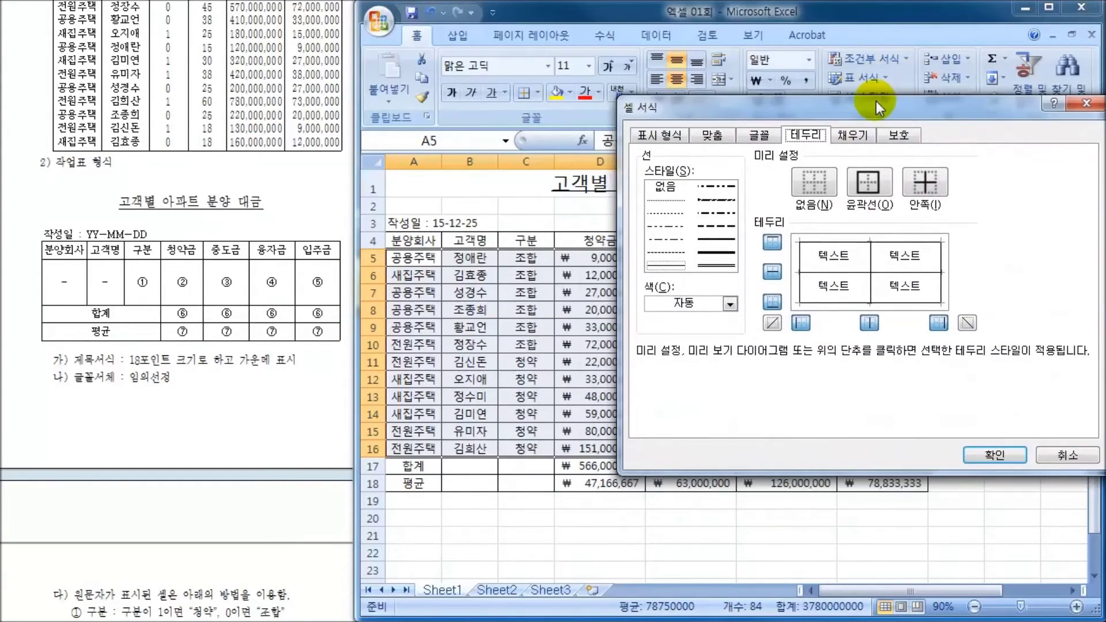
{"action": "left_click", "coordinate": [816, 181]}
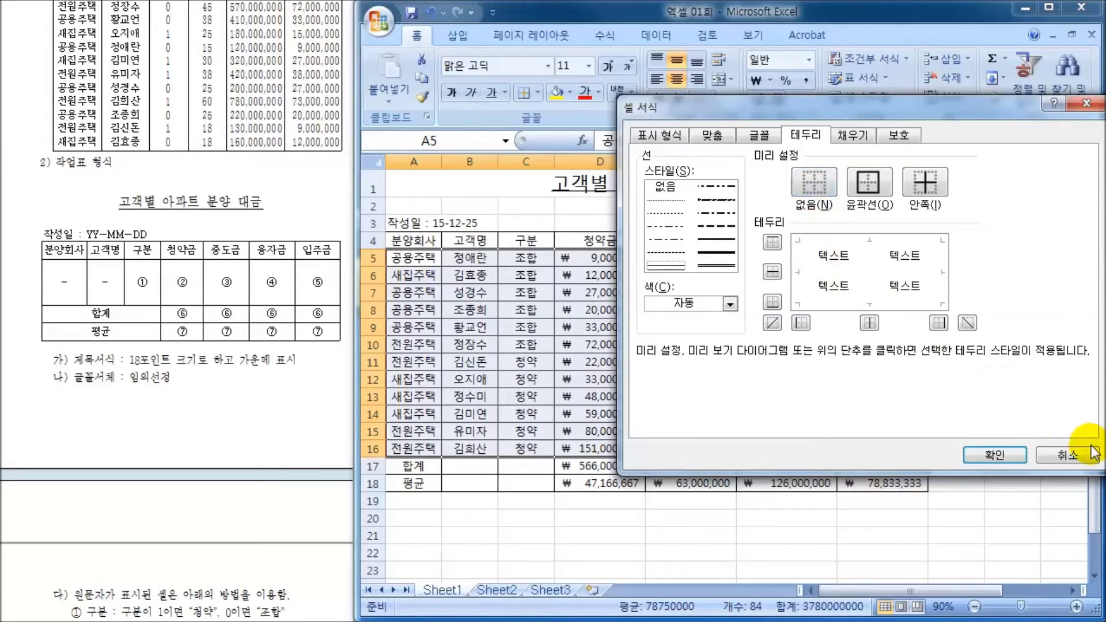
{"action": "left_click", "coordinate": [1068, 454]}
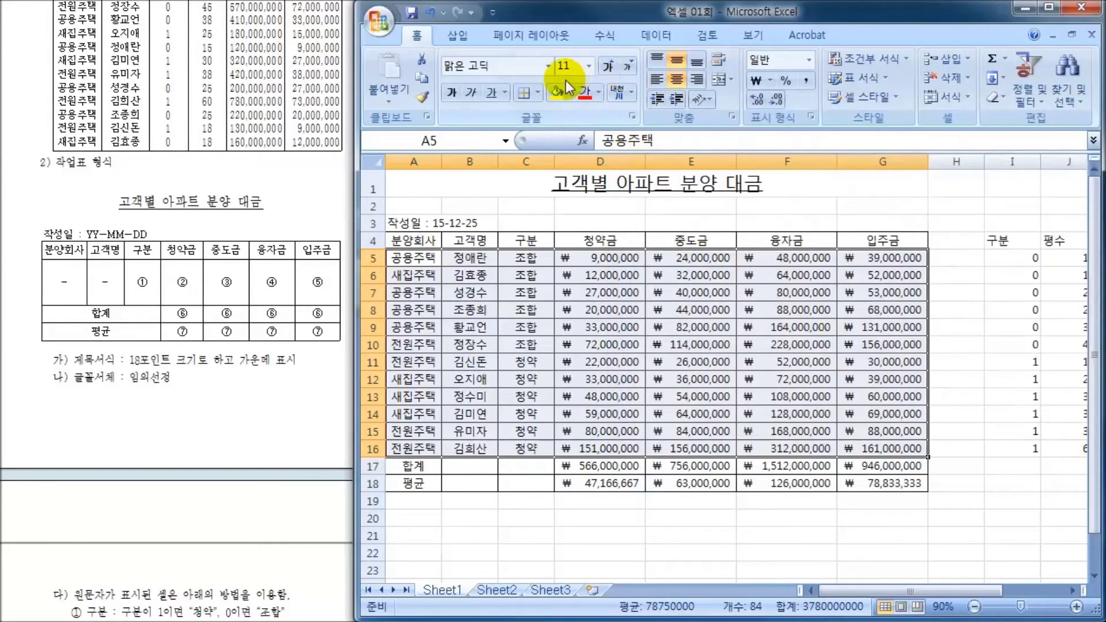
- Open the detailed border settings for A5:G16 and turn off the inner horizontal border
{"action": "left_click", "coordinate": [537, 91]}
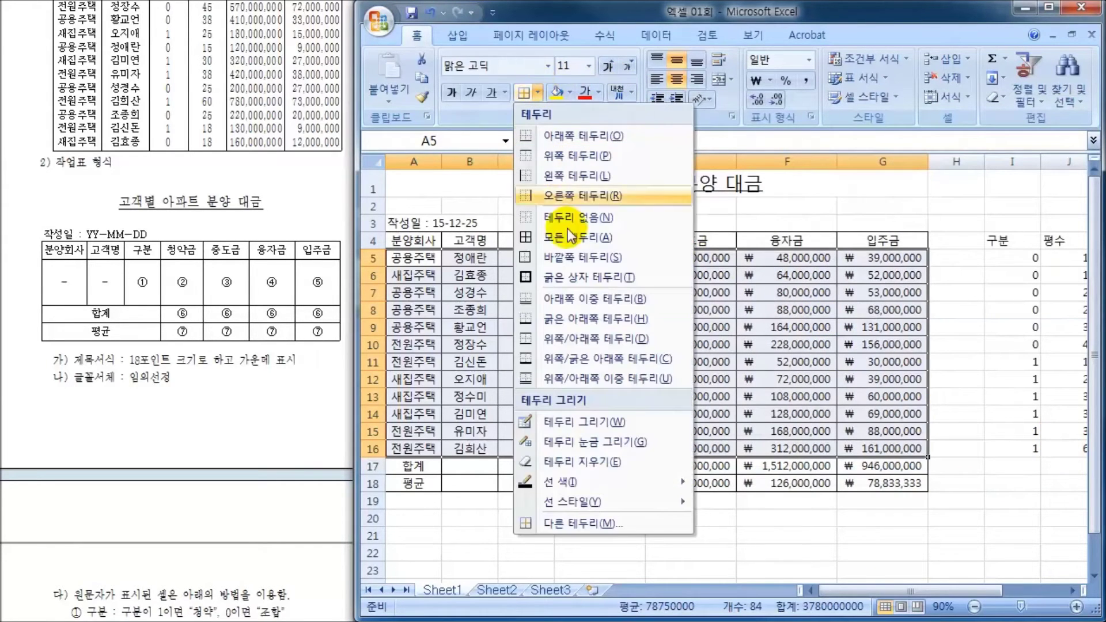
{"action": "left_click", "coordinate": [590, 522]}
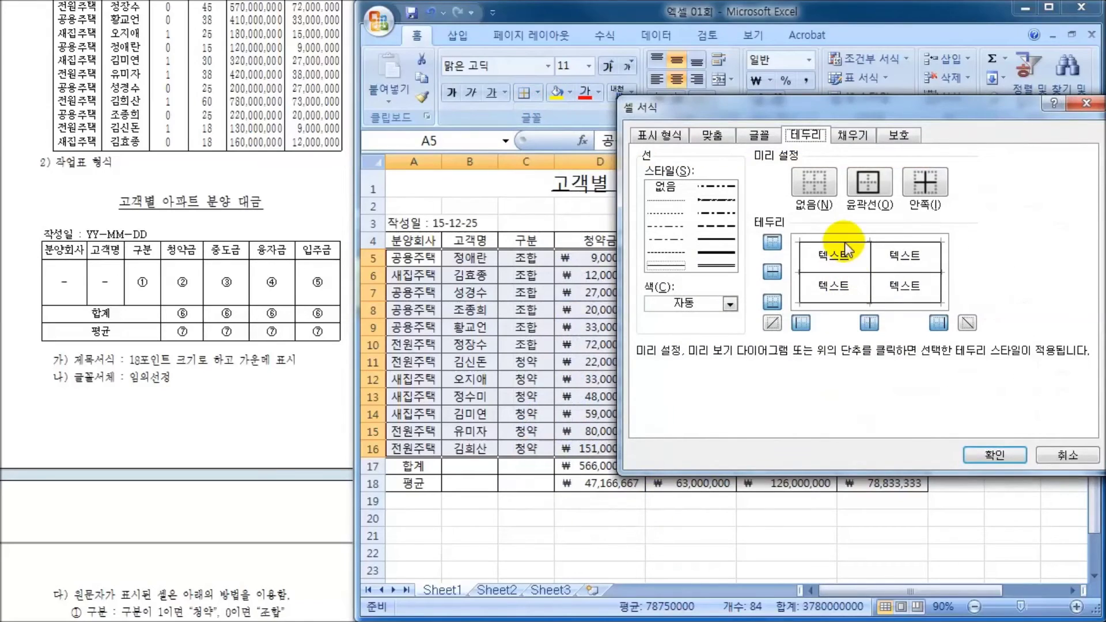
{"action": "left_click", "coordinate": [906, 274]}
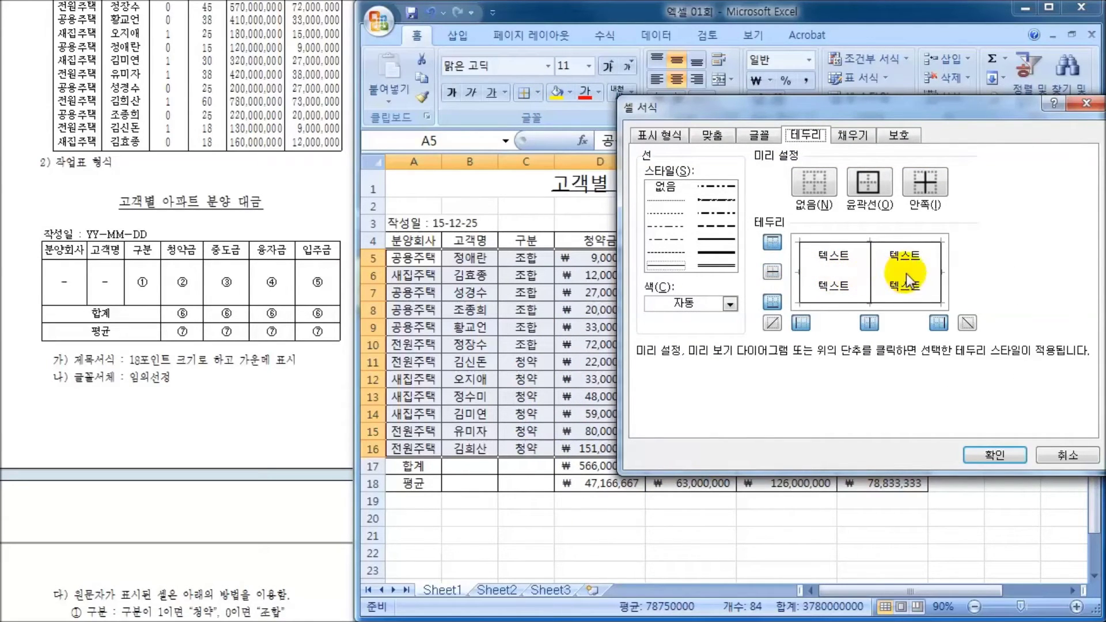
- Try turning off the inner vertical border, compare it with the exam sheet's sample table, and restore the line
{"action": "left_click", "coordinate": [872, 264]}
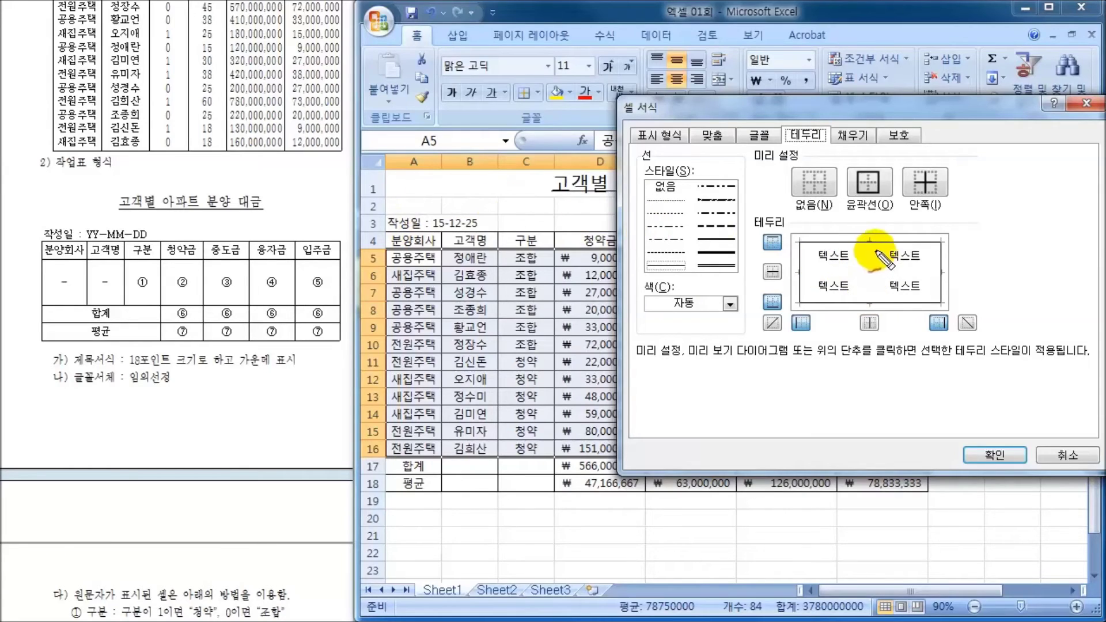
{"action": "left_click_drag", "start_coordinate": [870, 241], "coordinate": [869, 307]}
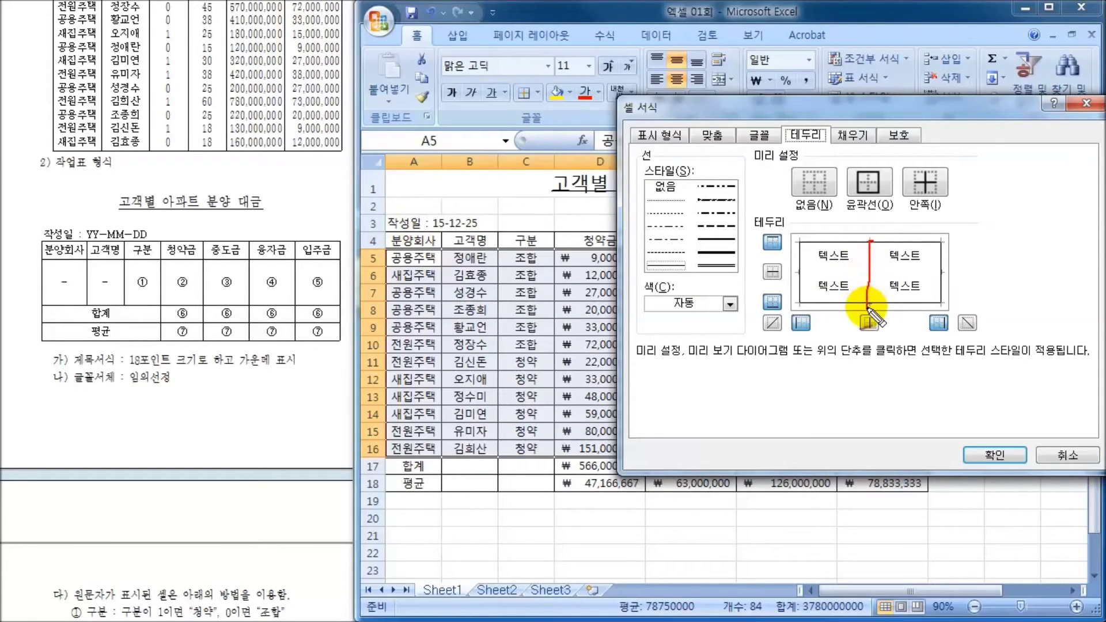
{"action": "left_click_drag", "start_coordinate": [88, 260], "coordinate": [91, 315]}
{"action": "left_click_drag", "start_coordinate": [125, 261], "coordinate": [128, 307]}
{"action": "mouse_move", "coordinate": [119, 267]}
{"action": "left_mouse_down"}
{"action": "mouse_move", "coordinate": [132, 293]}
{"action": "mouse_move", "coordinate": [121, 291]}
{"action": "left_mouse_up"}
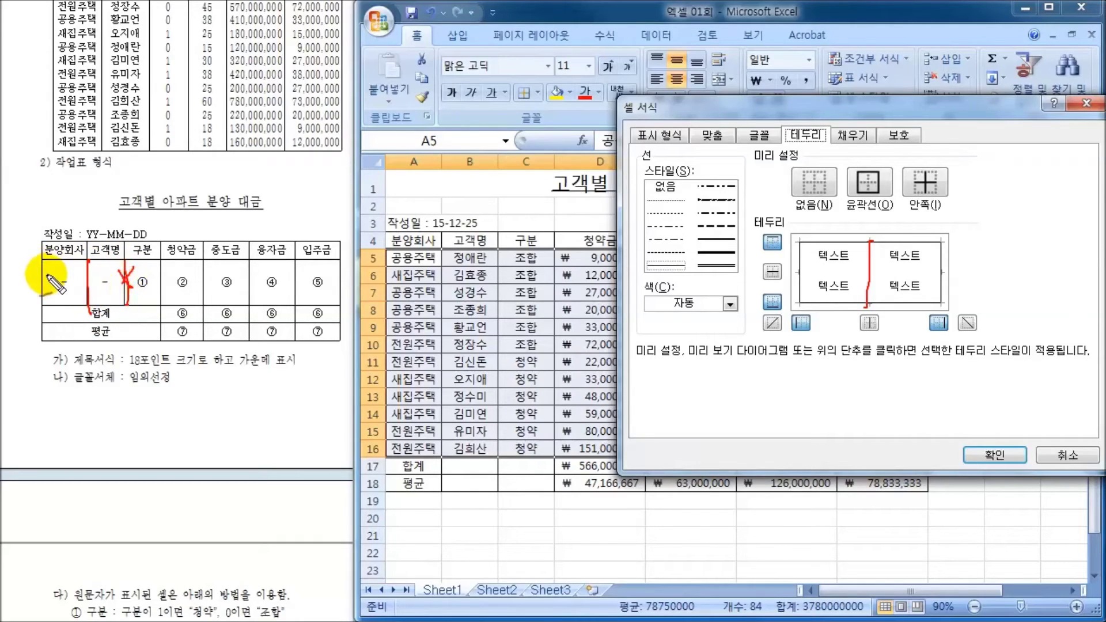
{"action": "mouse_move", "coordinate": [45, 270]}
{"action": "left_mouse_down"}
{"action": "mouse_move", "coordinate": [85, 268]}
{"action": "mouse_move", "coordinate": [86, 297]}
{"action": "left_mouse_up"}
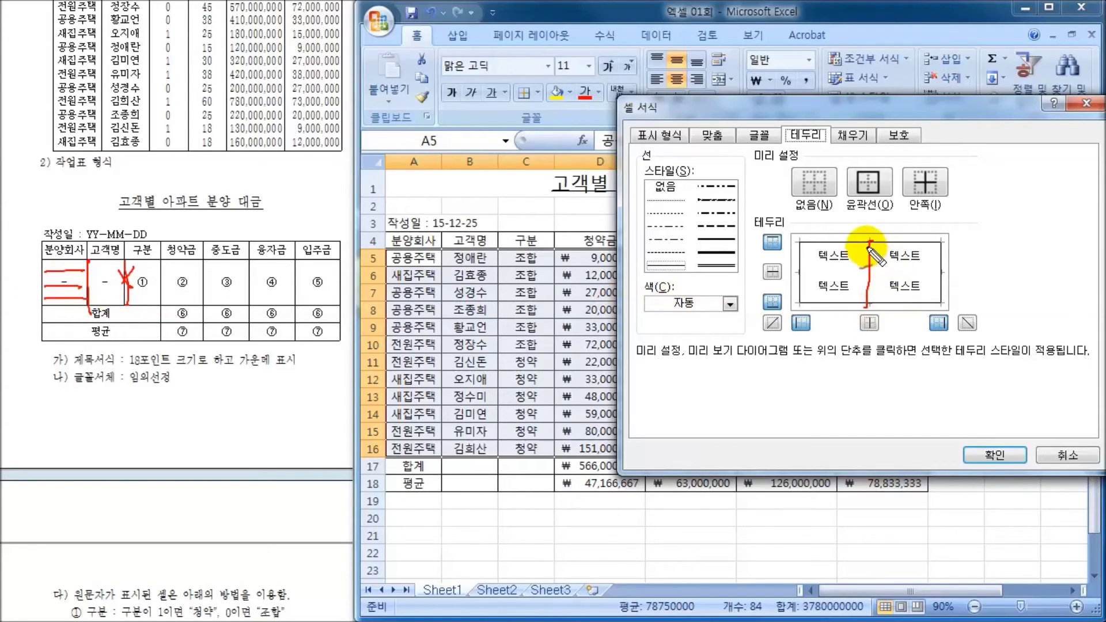
{"action": "mouse_move", "coordinate": [871, 255]}
{"action": "left_mouse_down"}
{"action": "mouse_move", "coordinate": [867, 332]}
{"action": "mouse_move", "coordinate": [862, 305]}
{"action": "left_mouse_up"}
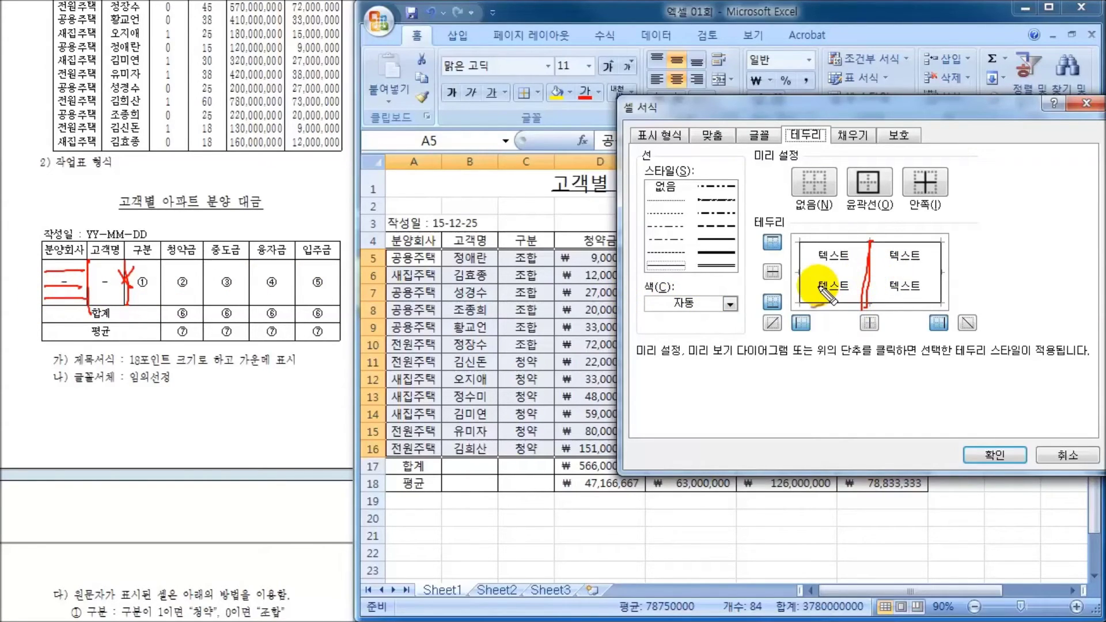
{"action": "key", "text": "Escape"}
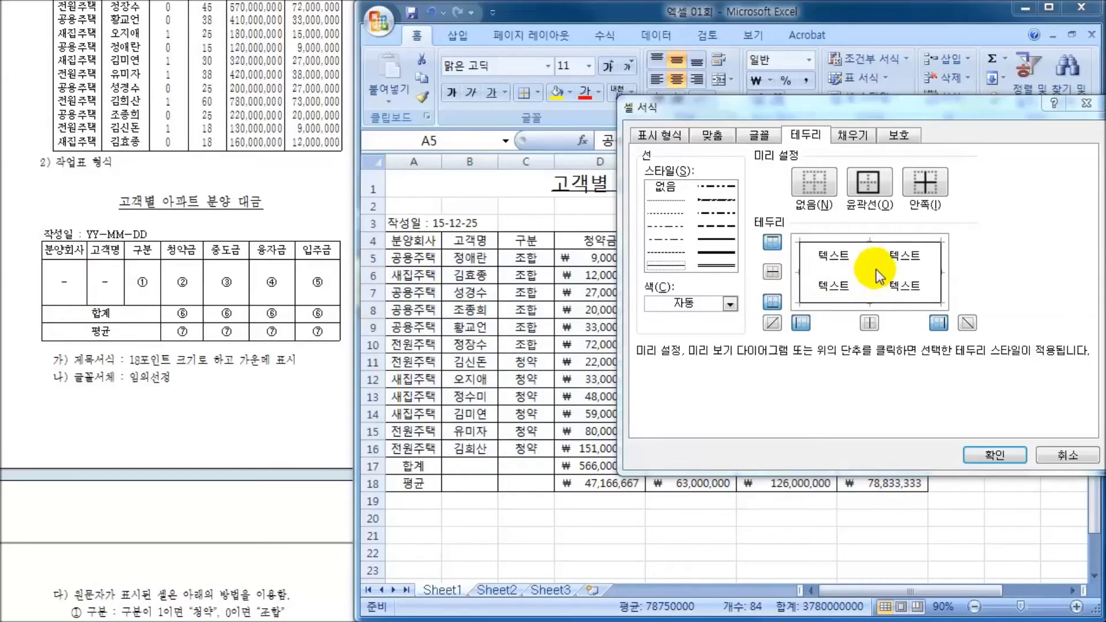
{"action": "left_click", "coordinate": [869, 256]}
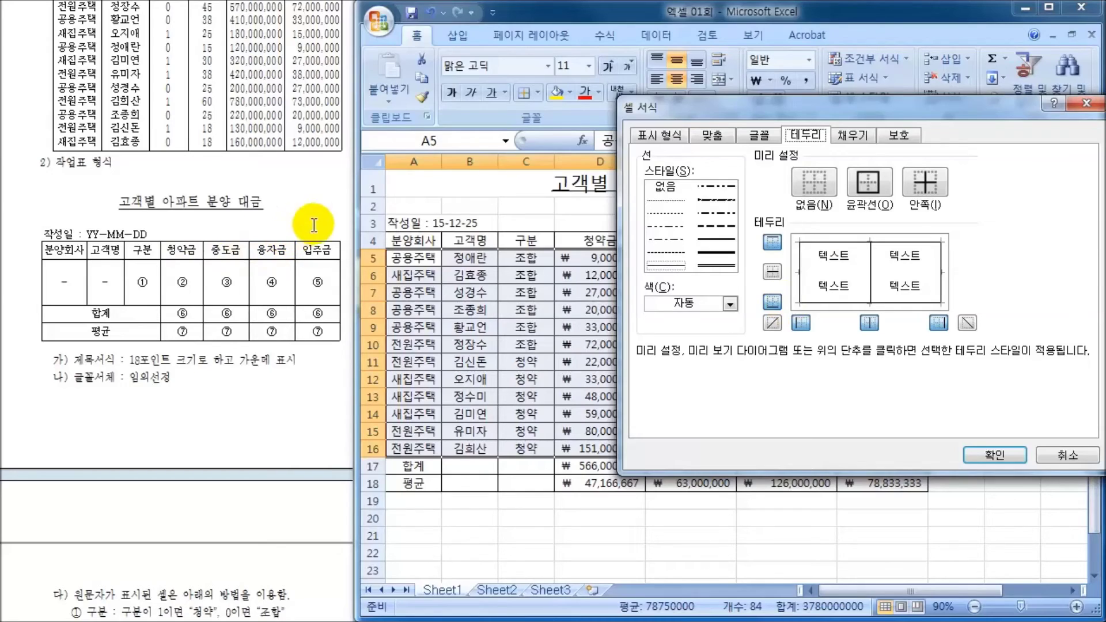
- Review the border preview, confirm the border settings for A5:G16, and deselect the range
{"action": "mouse_move", "coordinate": [791, 150]}
{"action": "left_mouse_down"}
{"action": "mouse_move", "coordinate": [807, 120]}
{"action": "mouse_move", "coordinate": [783, 144]}
{"action": "left_mouse_up"}
{"action": "mouse_move", "coordinate": [946, 185]}
{"action": "left_mouse_down"}
{"action": "mouse_move", "coordinate": [960, 204]}
{"action": "mouse_move", "coordinate": [949, 309]}
{"action": "left_mouse_up"}
{"action": "mouse_move", "coordinate": [951, 187]}
{"action": "left_mouse_down"}
{"action": "mouse_move", "coordinate": [967, 246]}
{"action": "mouse_move", "coordinate": [945, 309]}
{"action": "left_mouse_up"}
{"action": "mouse_move", "coordinate": [969, 225]}
{"action": "left_mouse_down"}
{"action": "mouse_move", "coordinate": [940, 239]}
{"action": "mouse_move", "coordinate": [957, 239]}
{"action": "left_mouse_up"}
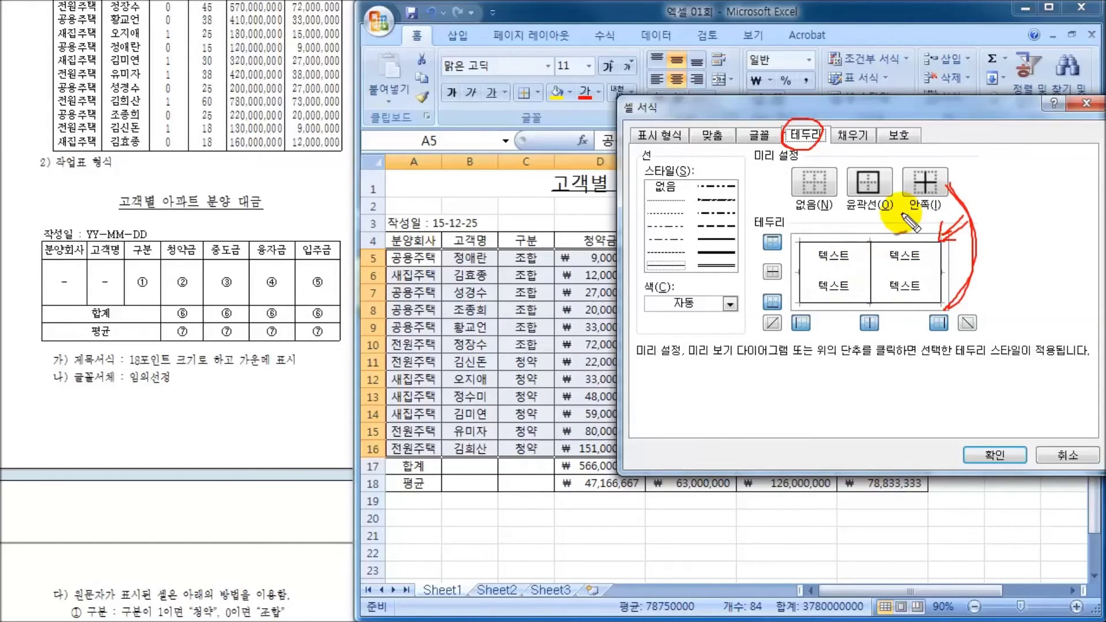
{"action": "key", "text": "Escape"}
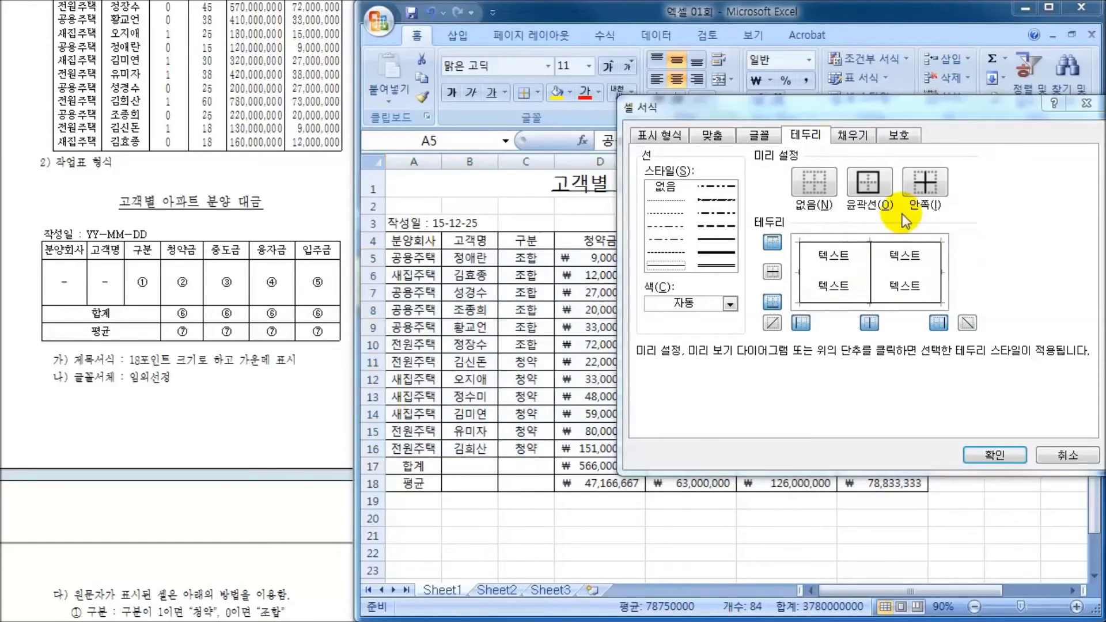
{"action": "left_click", "coordinate": [993, 457]}
{"action": "left_click", "coordinate": [808, 396]}
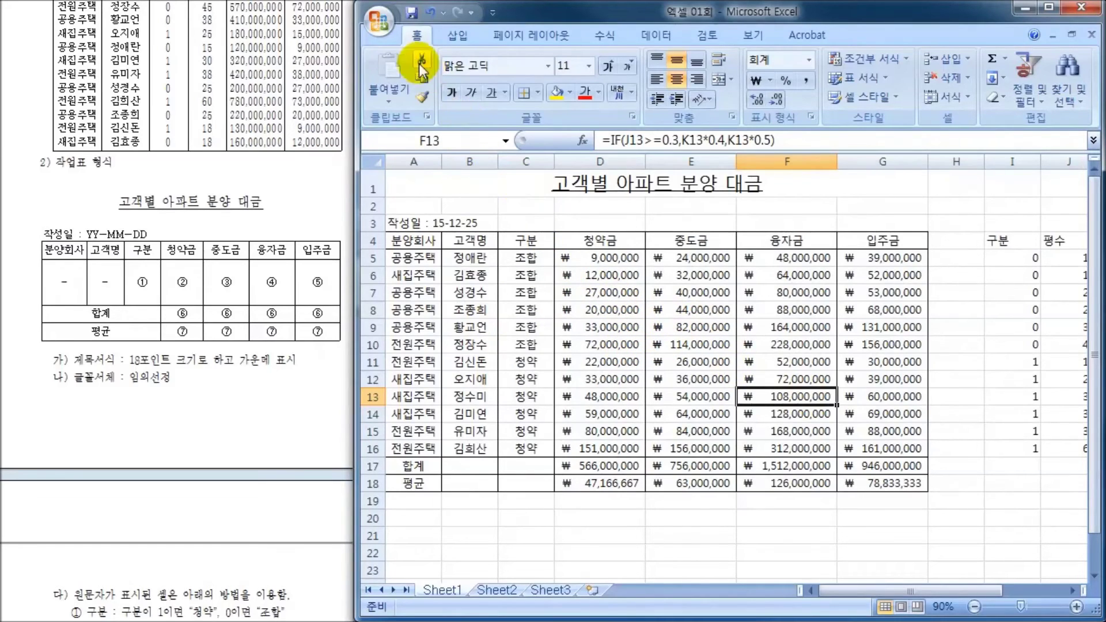
- Open the print preview of the payment worksheet and magnify the page to examine the table's borders and layout
{"action": "left_click", "coordinate": [377, 26]}
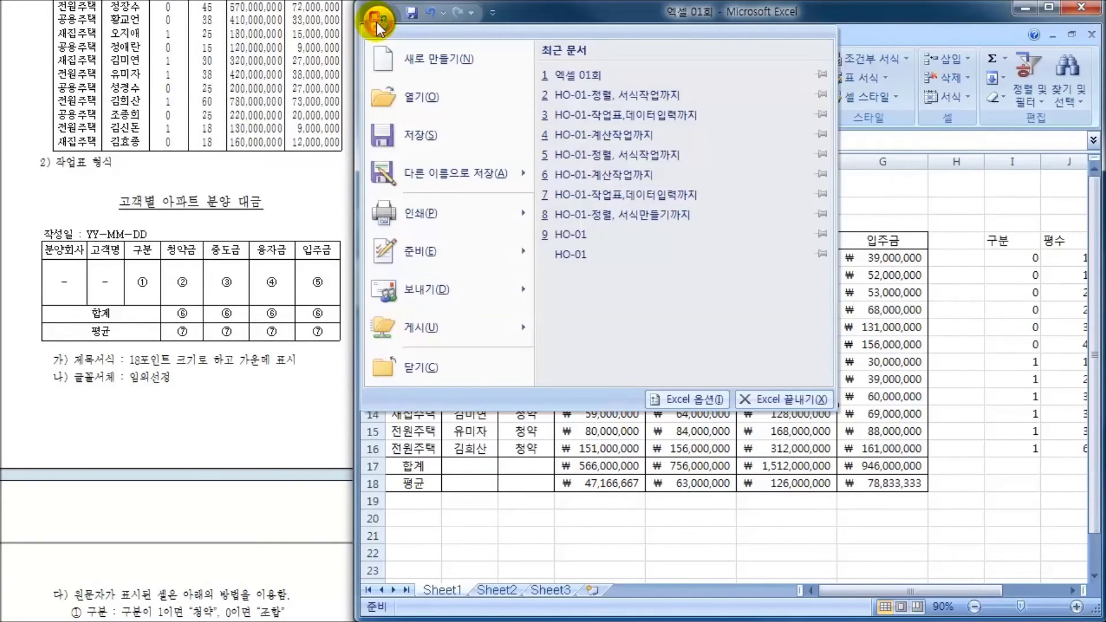
{"action": "mouse_move", "coordinate": [439, 210]}
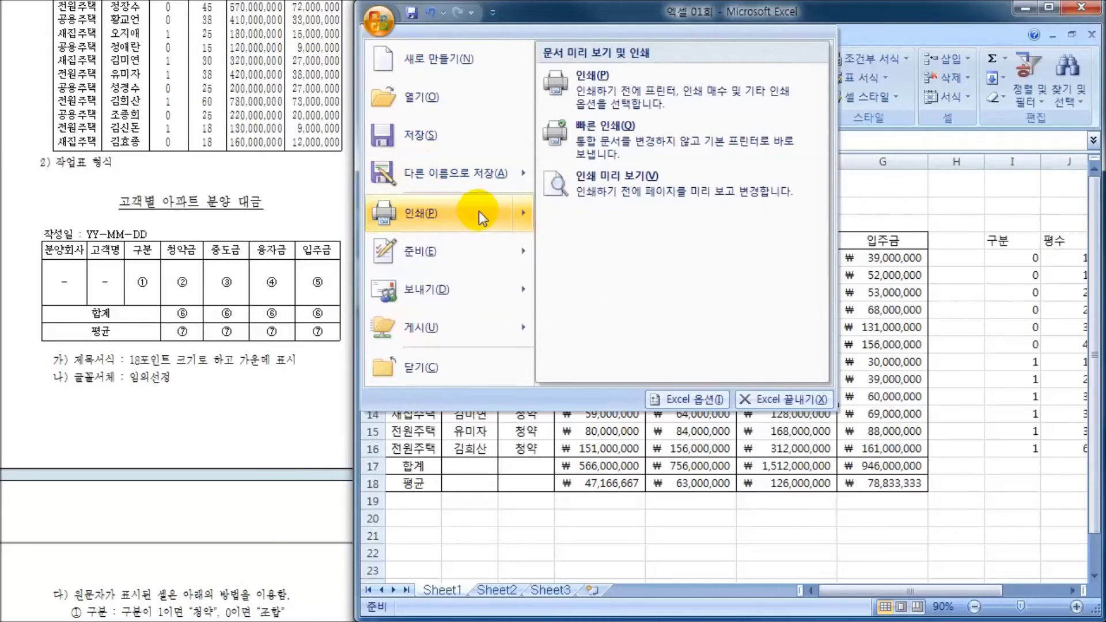
{"action": "left_click", "coordinate": [639, 186]}
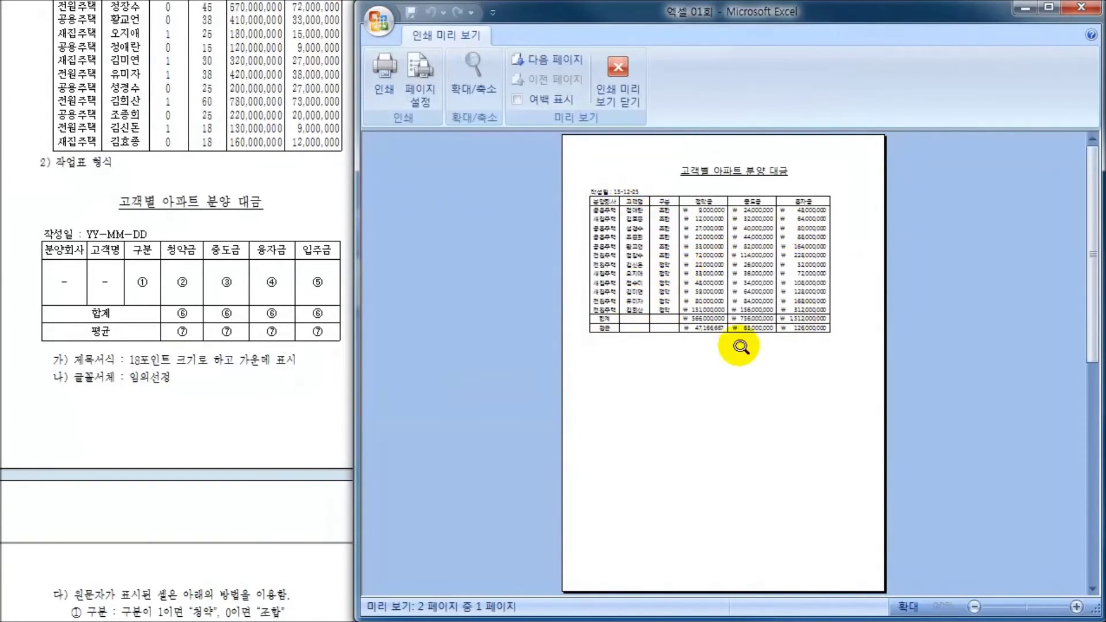
{"action": "left_click", "coordinate": [730, 259]}
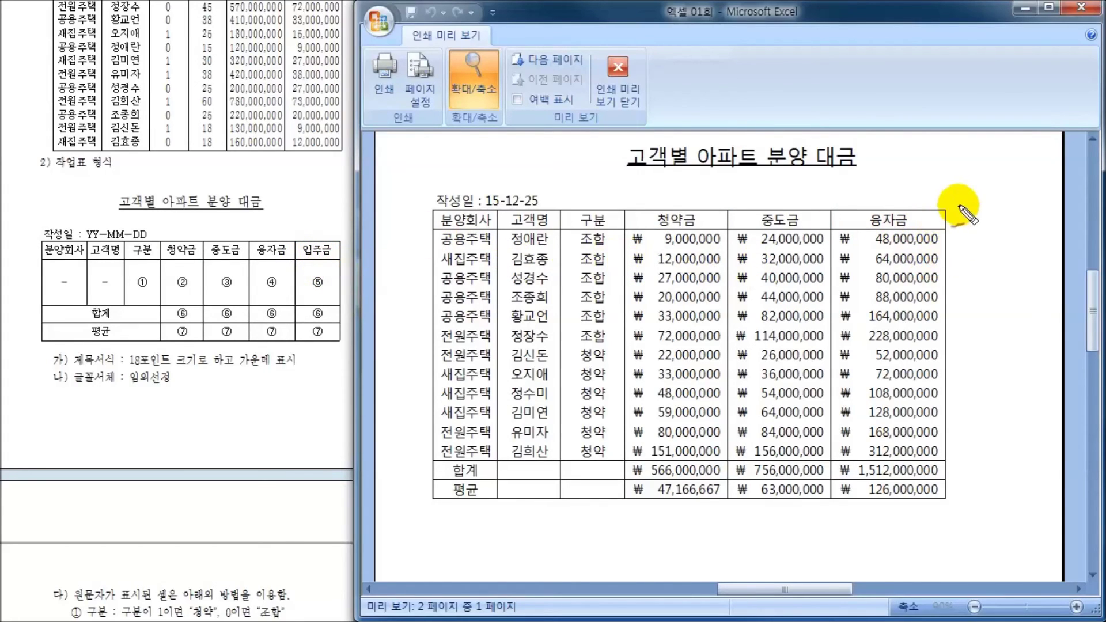
{"action": "mouse_move", "coordinate": [937, 213]}
{"action": "left_mouse_down"}
{"action": "mouse_move", "coordinate": [1030, 216]}
{"action": "mouse_move", "coordinate": [1031, 322]}
{"action": "left_mouse_up"}
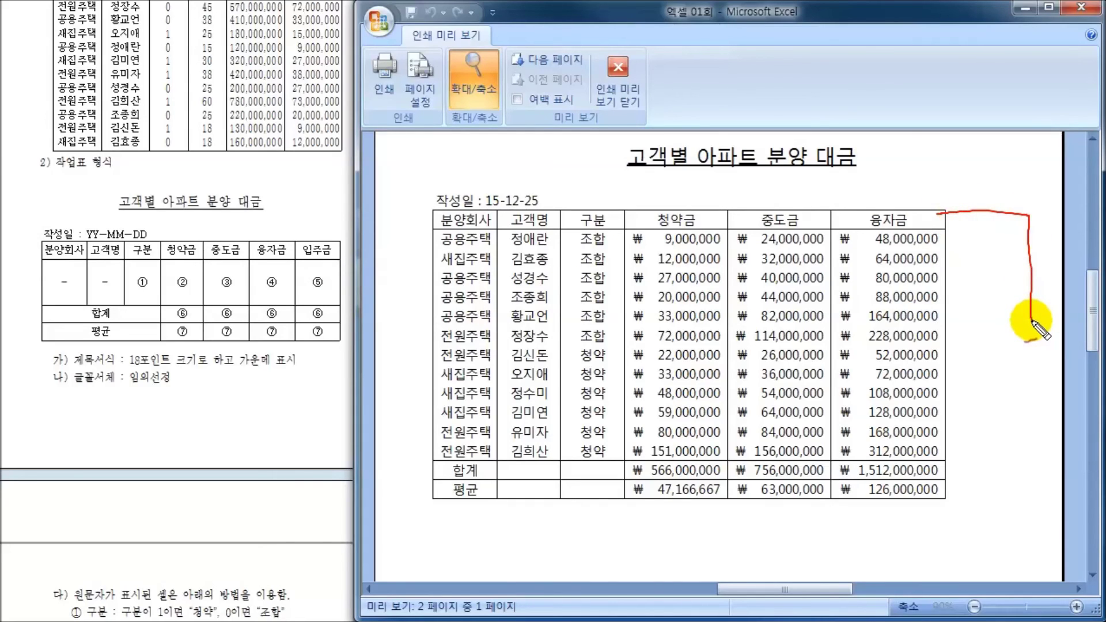
{"action": "mouse_move", "coordinate": [714, 149]}
{"action": "left_mouse_down"}
{"action": "mouse_move", "coordinate": [740, 176]}
{"action": "mouse_move", "coordinate": [705, 141]}
{"action": "mouse_move", "coordinate": [720, 184]}
{"action": "left_mouse_up"}
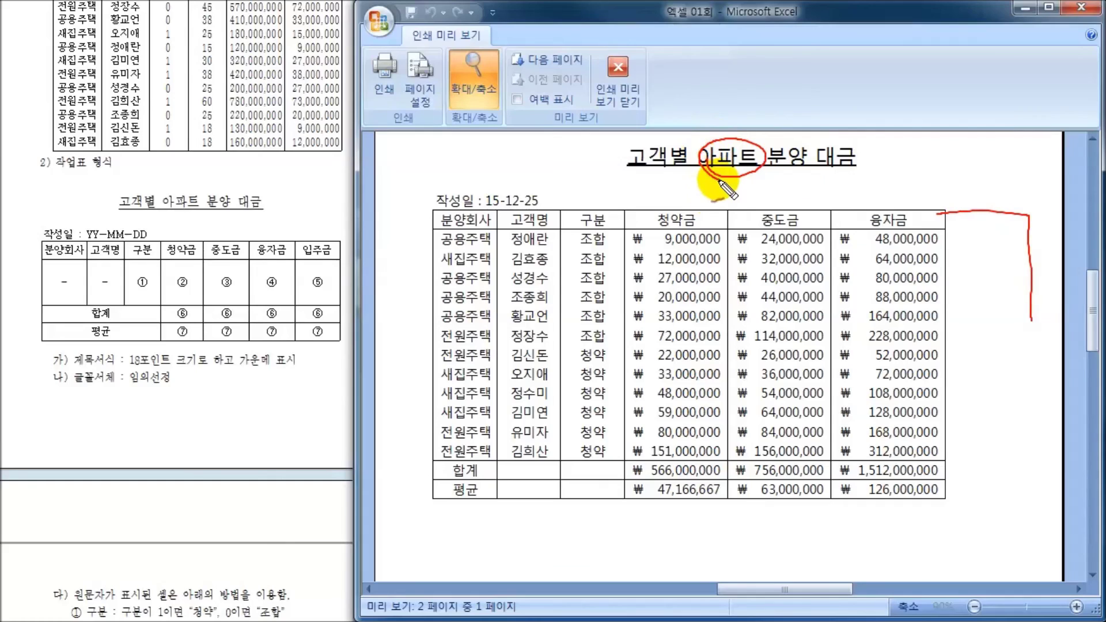
{"action": "left_click_drag", "start_coordinate": [448, 254], "coordinate": [547, 252]}
{"action": "left_click_drag", "start_coordinate": [455, 283], "coordinate": [539, 281]}
{"action": "left_click_drag", "start_coordinate": [455, 320], "coordinate": [546, 318]}
{"action": "left_click_drag", "start_coordinate": [458, 358], "coordinate": [552, 358]}
{"action": "mouse_move", "coordinate": [64, 212]}
{"action": "left_mouse_down"}
{"action": "mouse_move", "coordinate": [35, 271]}
{"action": "mouse_move", "coordinate": [67, 345]}
{"action": "left_mouse_up"}
{"action": "left_click_drag", "start_coordinate": [920, 193], "coordinate": [944, 325]}
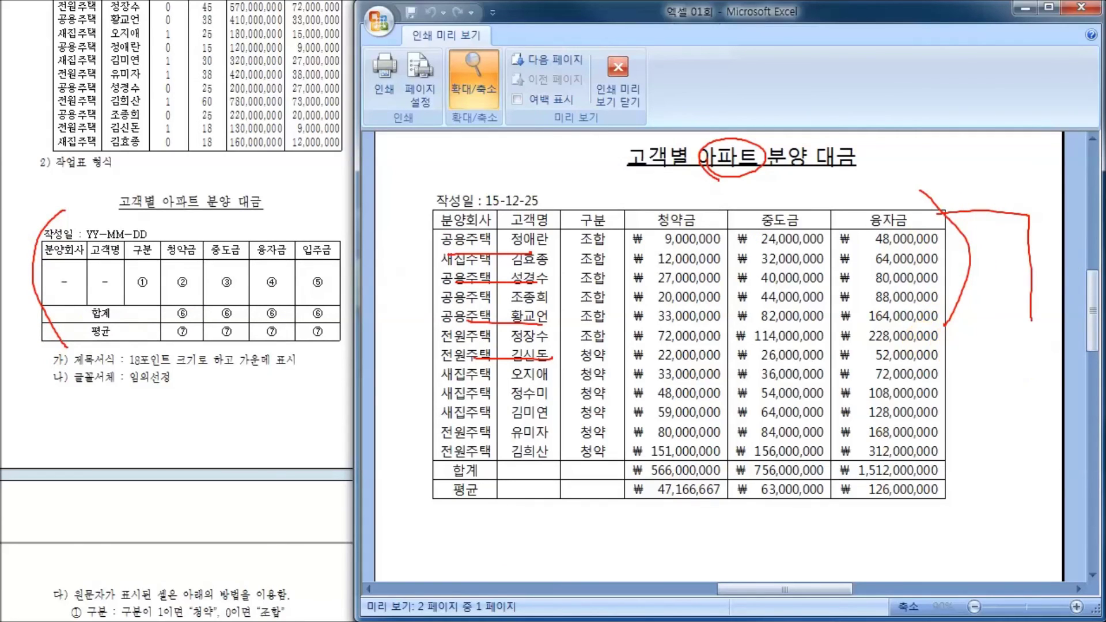
- Close the print preview and return to editing the worksheet
{"action": "key", "text": "Escape"}
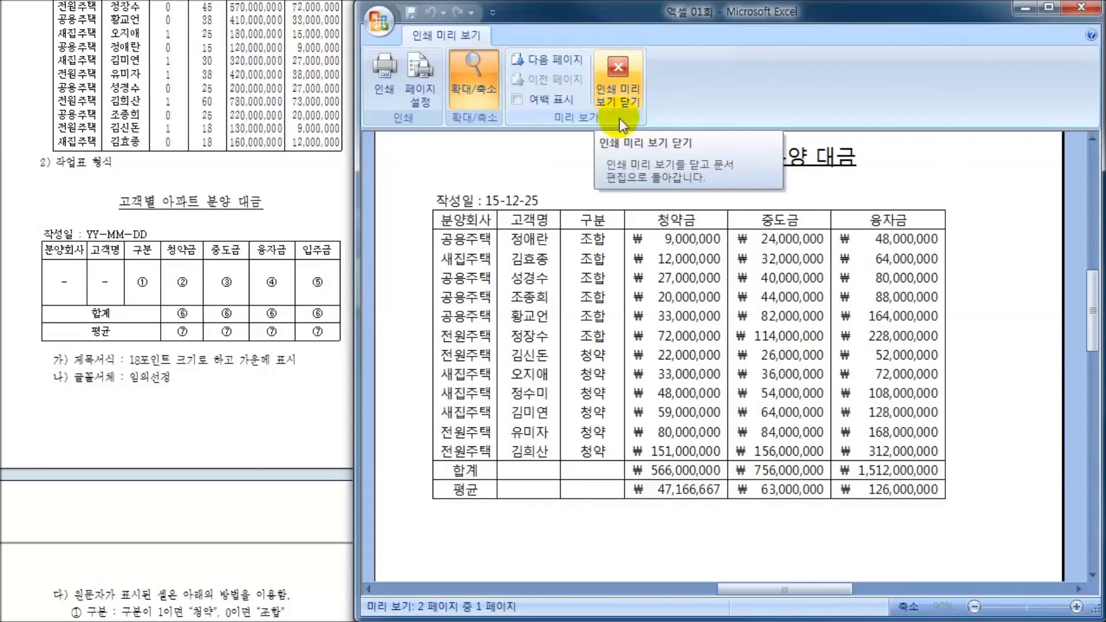
{"action": "left_click", "coordinate": [610, 82]}
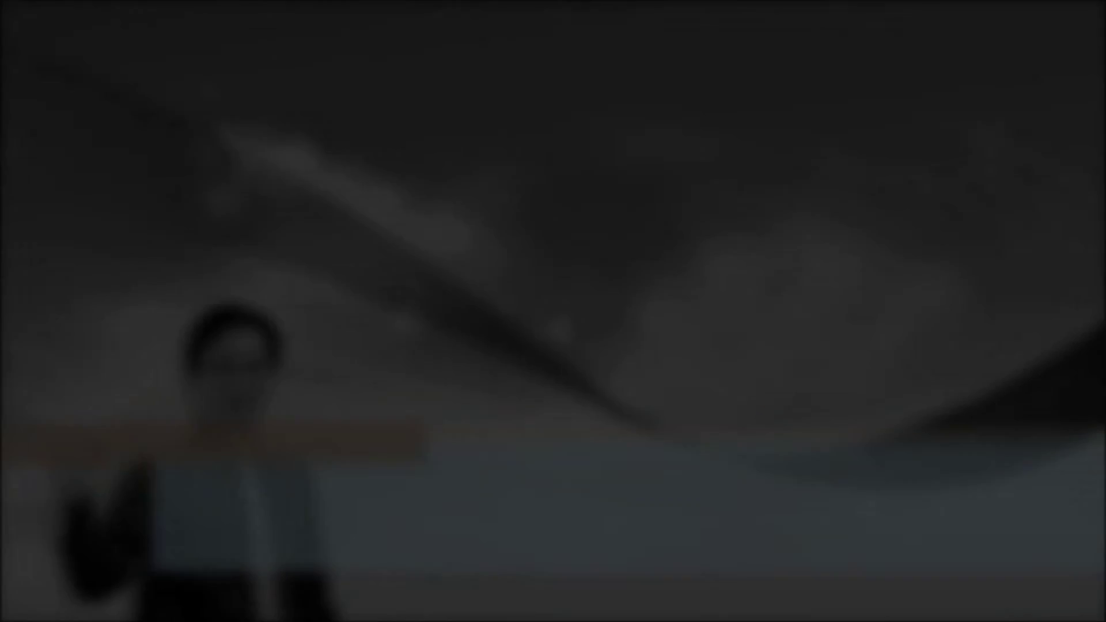